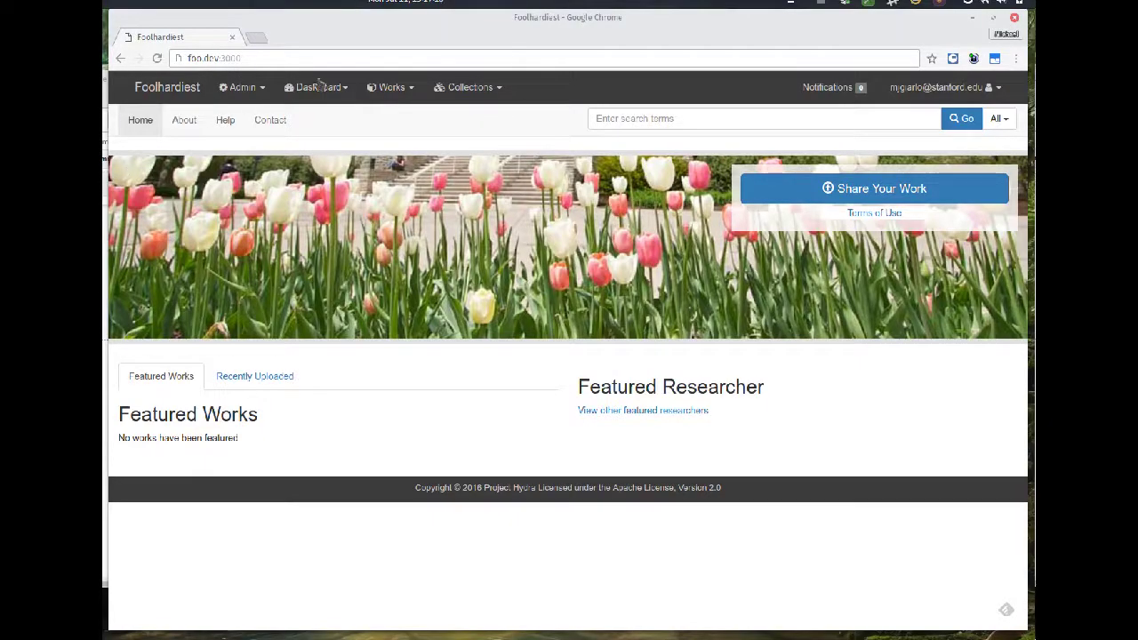
# - Go to My Dashboard through the Dashboard menu in the top bar
pyautogui.click(327, 90)
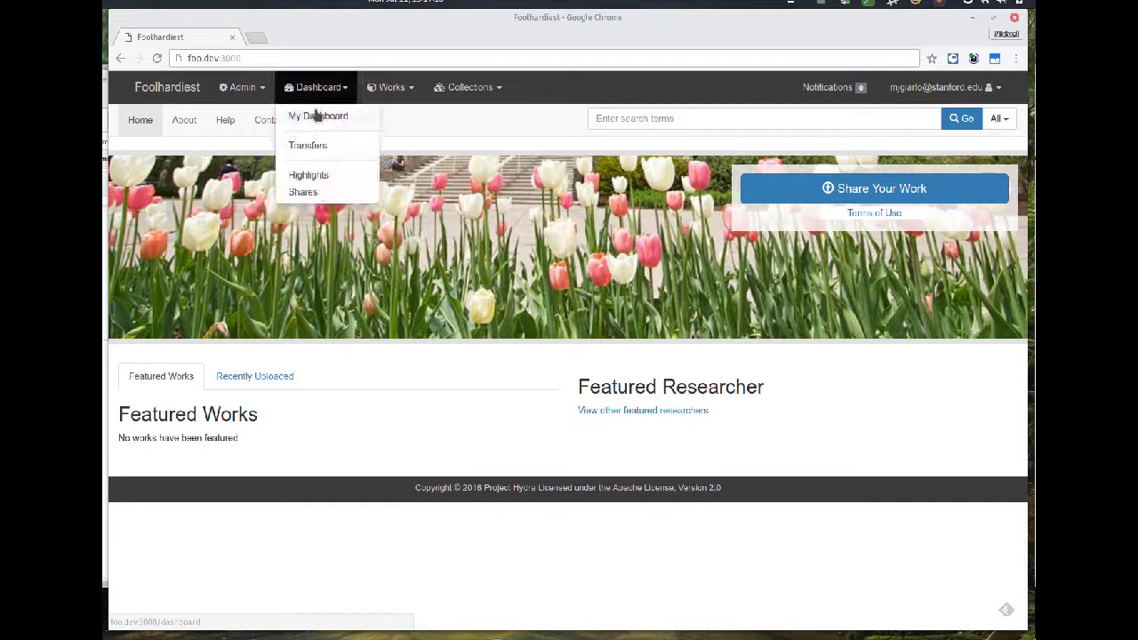
pyautogui.click(313, 115)
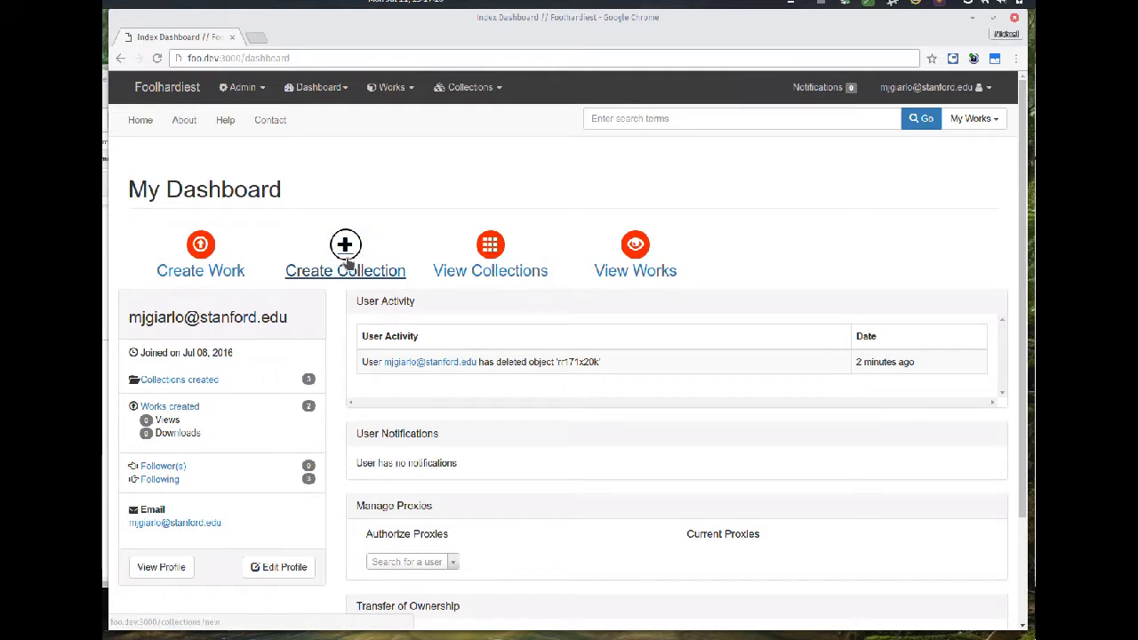
# - Create a collection titled 'Another Test Collection' with Open Access visibility
pyautogui.click(303, 254)
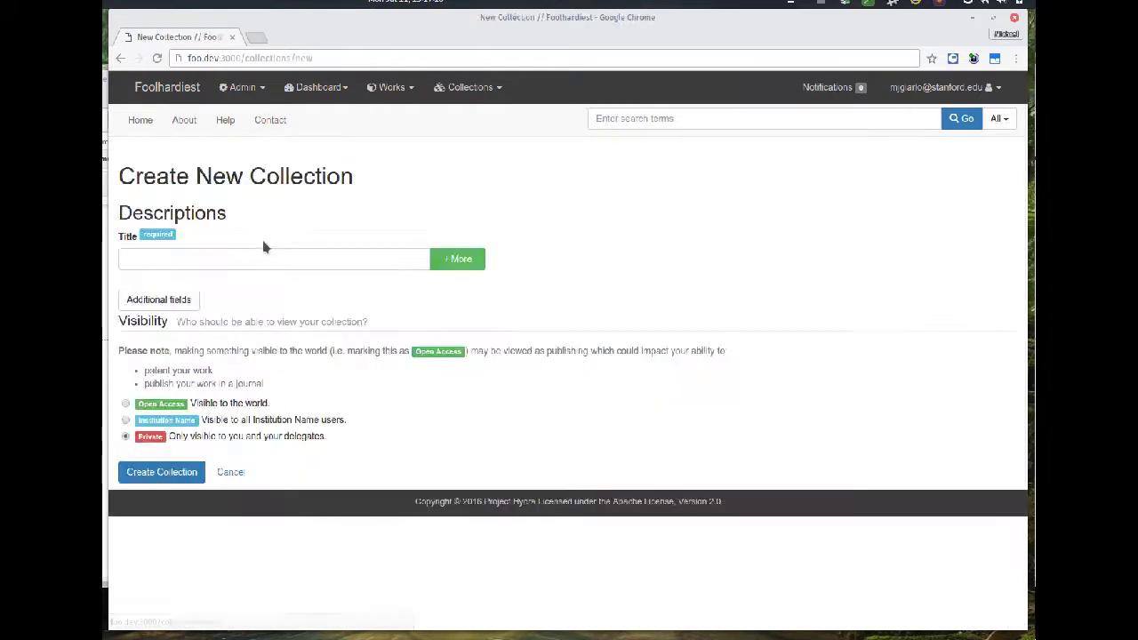
pyautogui.click(250, 263)
pyautogui.write('A')
pyautogui.press('Down')
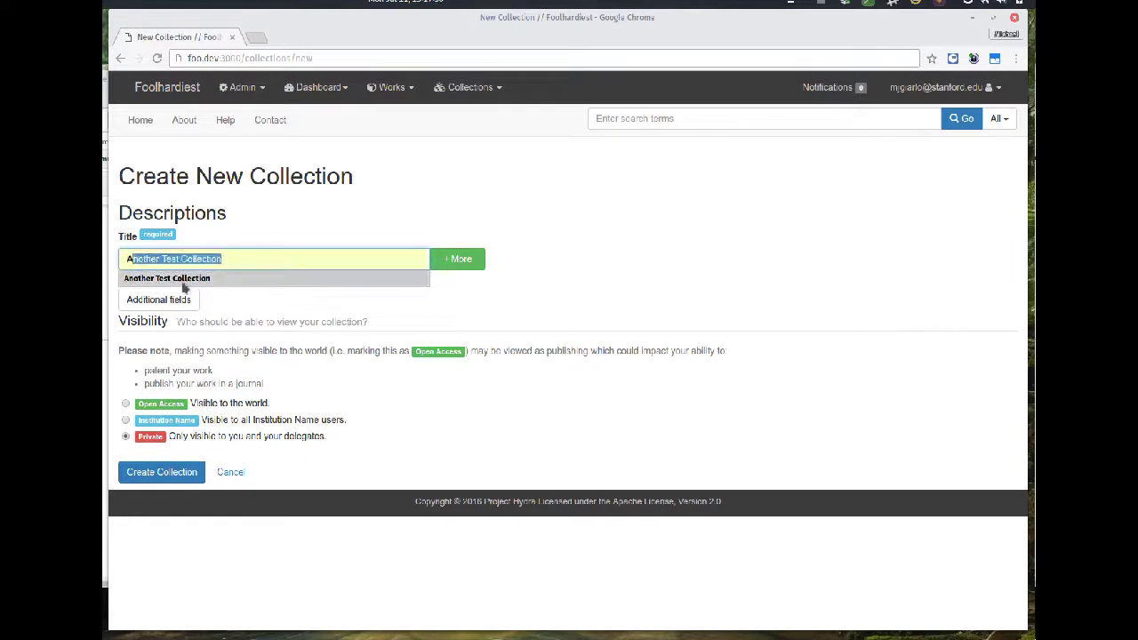
pyautogui.press('Return')
pyautogui.click(127, 422)
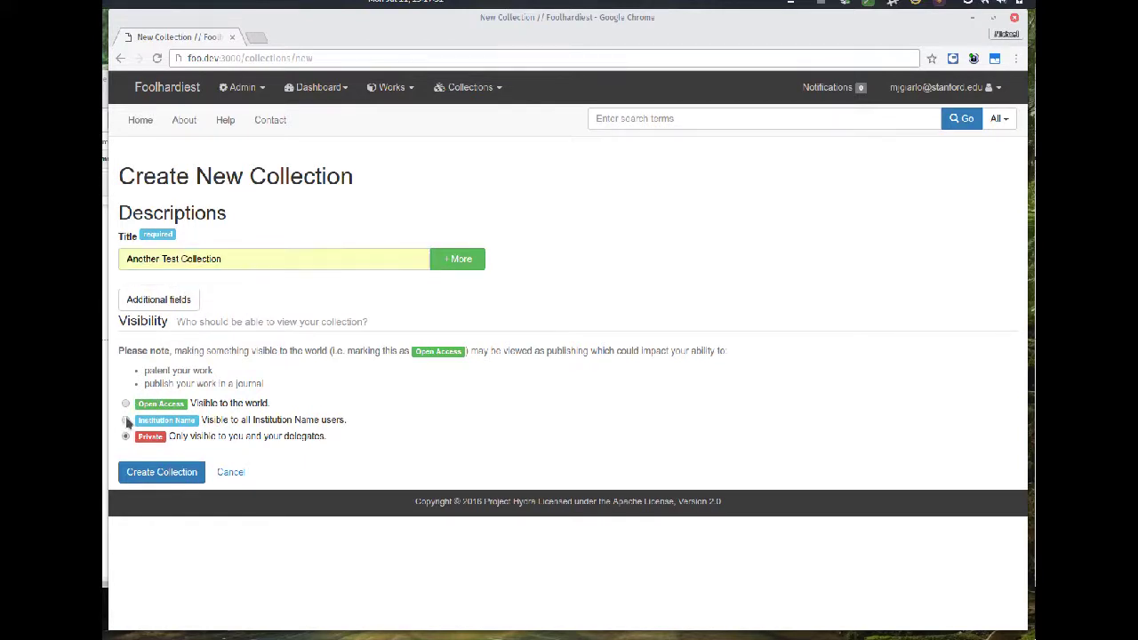
pyautogui.click(125, 404)
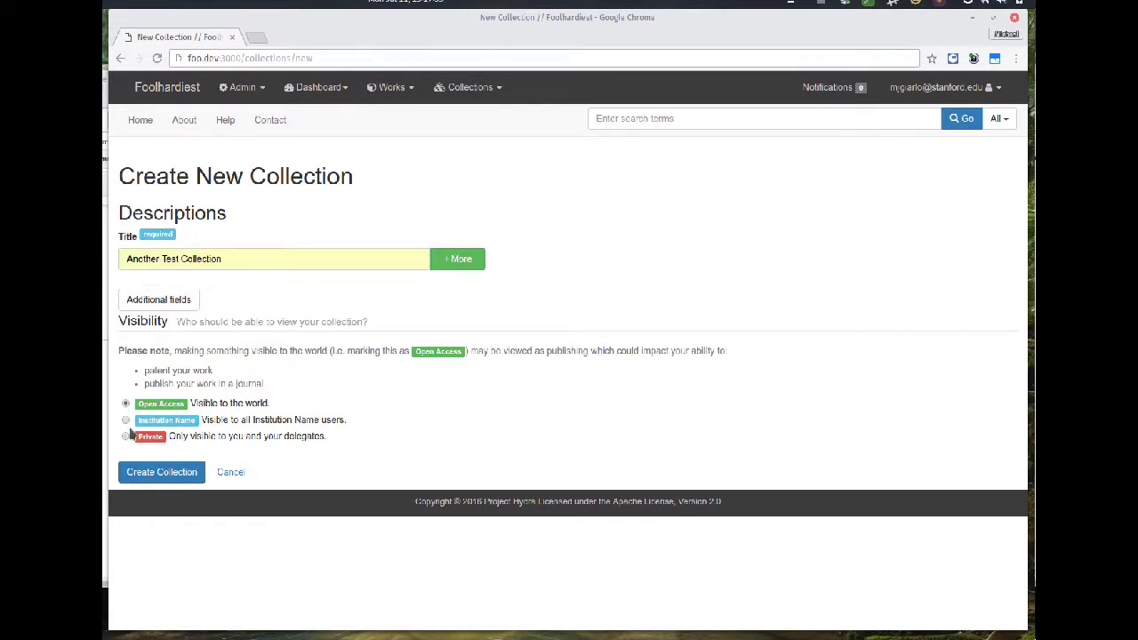
pyautogui.click(167, 471)
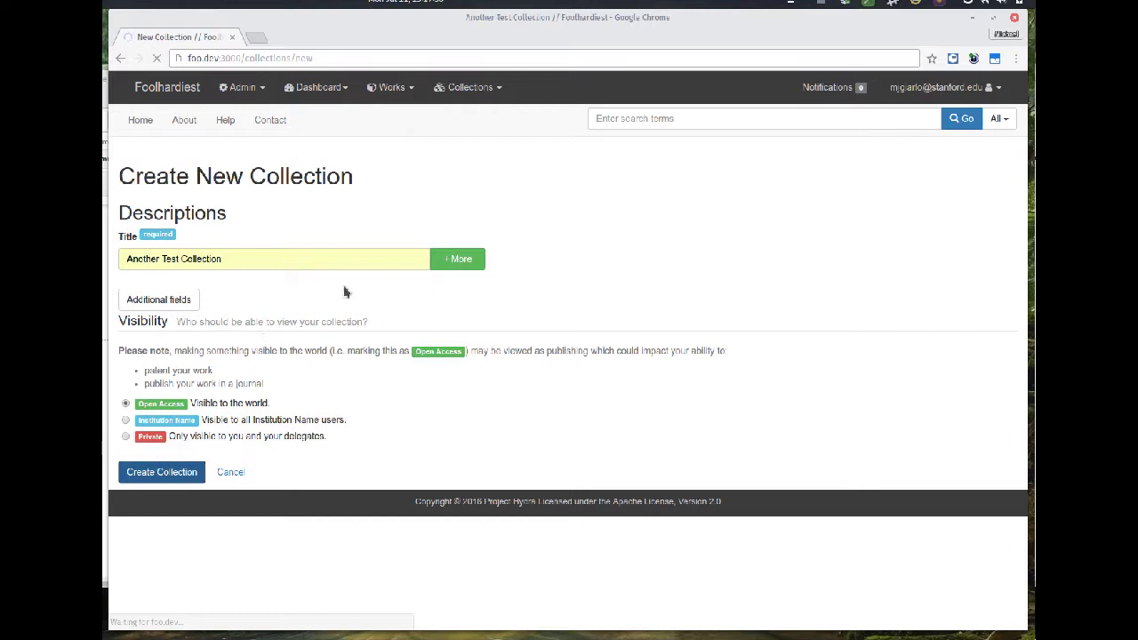
pyautogui.click(399, 93)
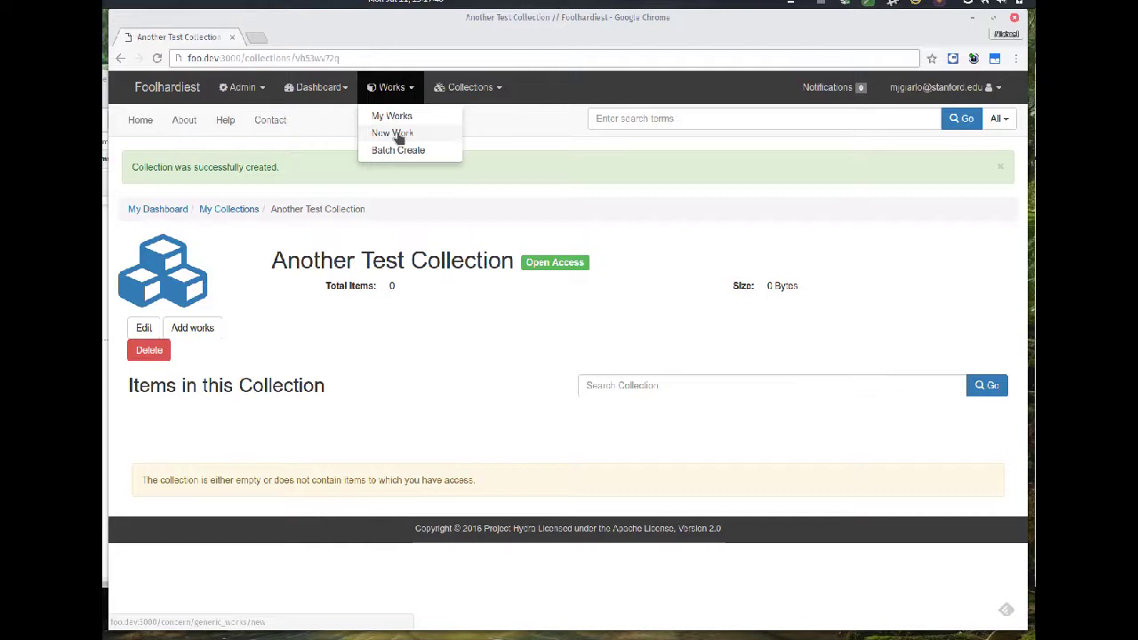
# - Start a new work and title it 'Test Work Number One'
pyautogui.click(395, 134)
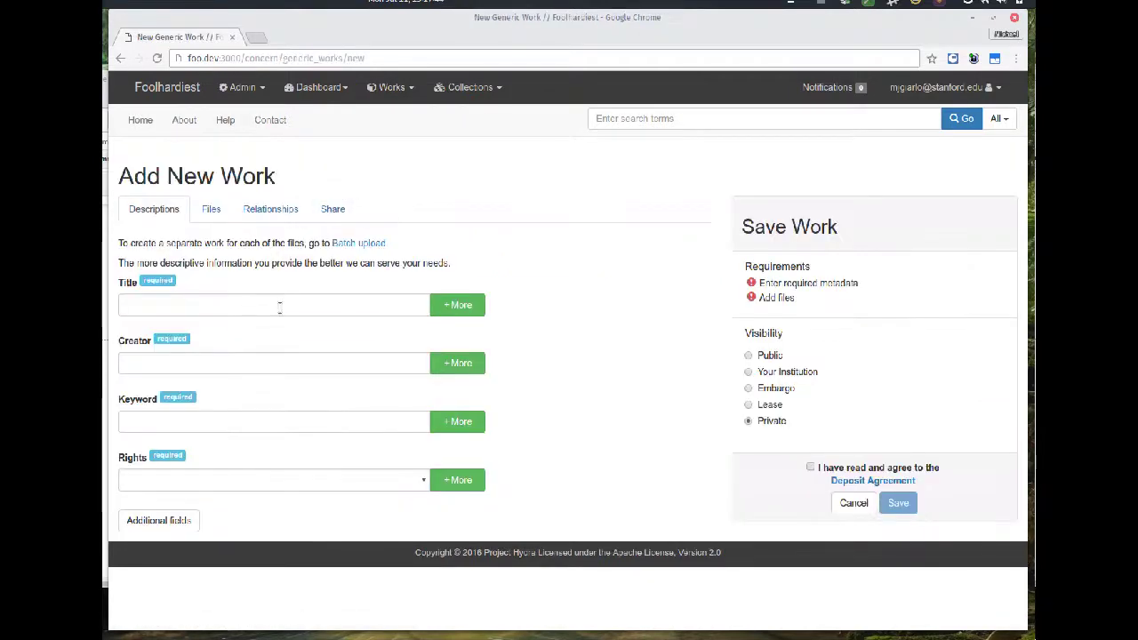
pyautogui.click(279, 305)
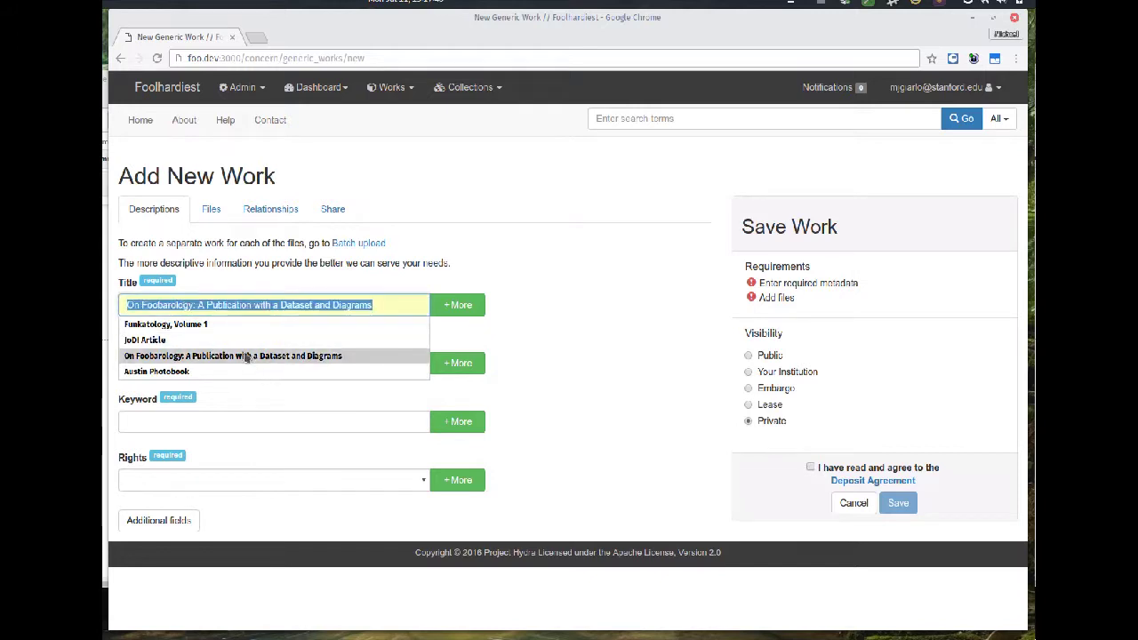
pyautogui.write('Test')
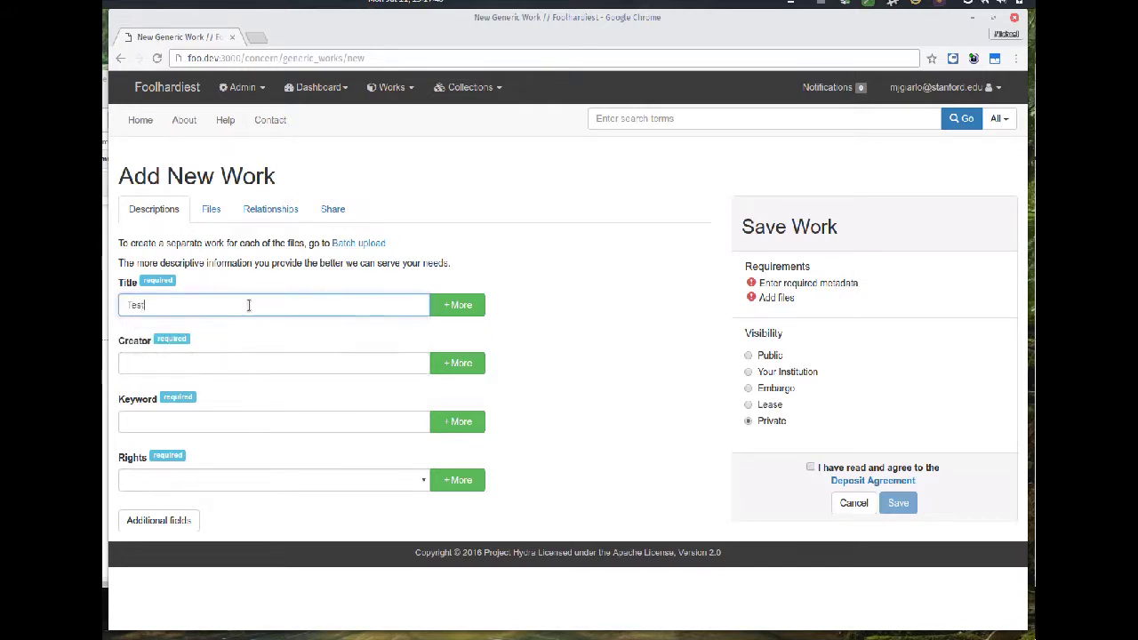
pyautogui.write(' Work Number One')
pyautogui.press('Tab')
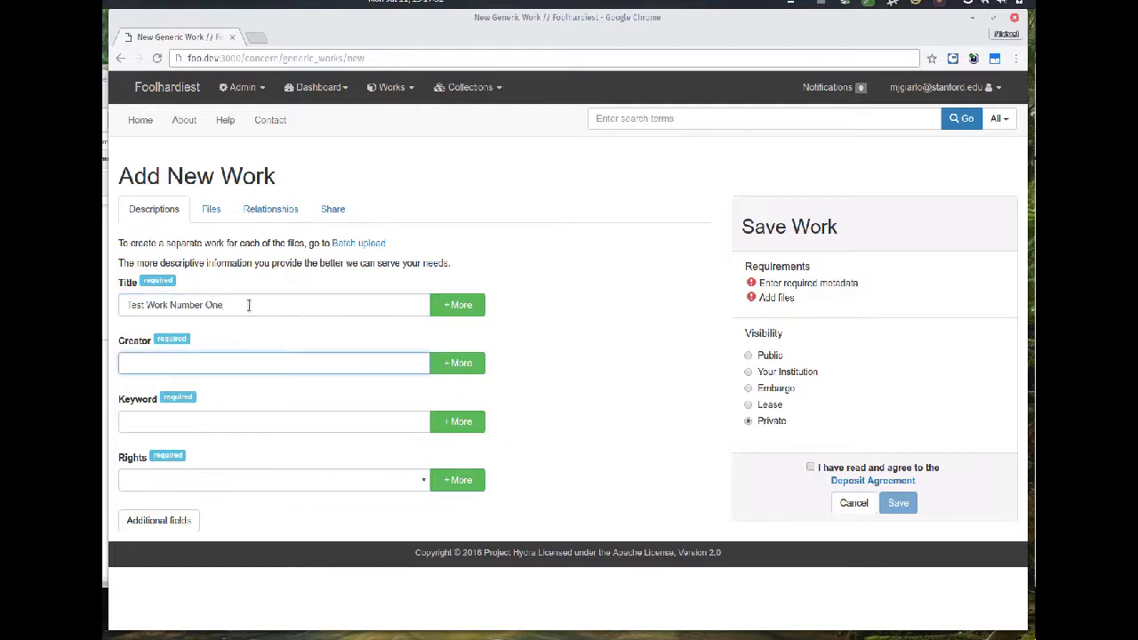
# - Fill in the creator, keyword 'testing' and Public Domain Mark 1.0 rights
pyautogui.write('Mik')
pyautogui.press('Down')
pyautogui.press('Return')
pyautogui.press('Tab')
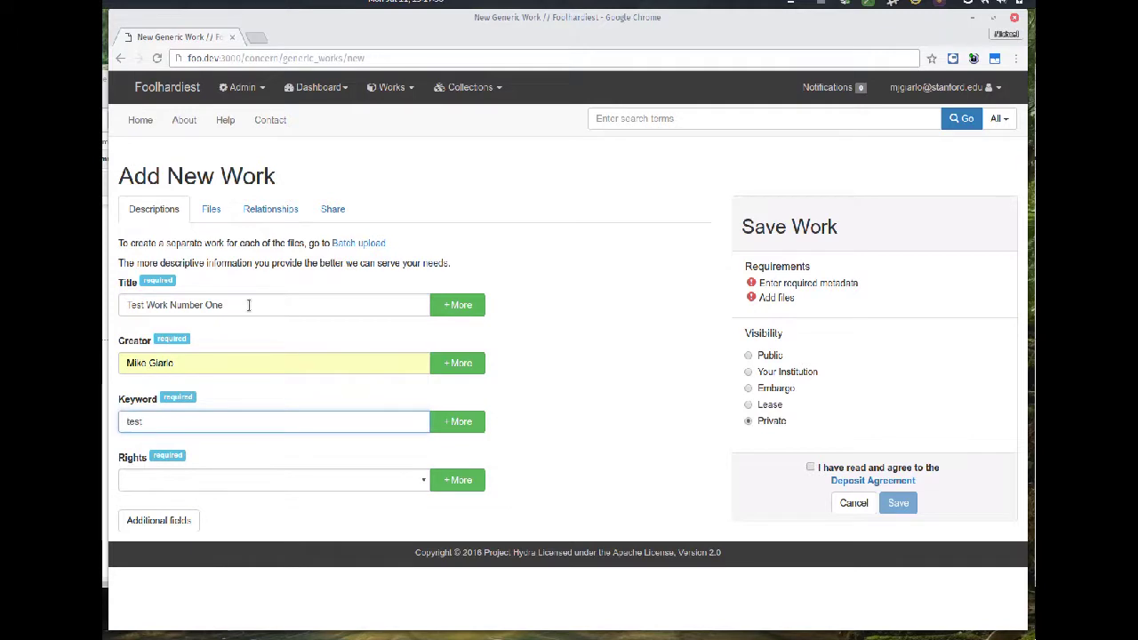
pyautogui.write('testing')
pyautogui.press('Tab')
pyautogui.press('Down')
pyautogui.press('Down')
pyautogui.press('Down')
pyautogui.press('Down')
pyautogui.press('Down')
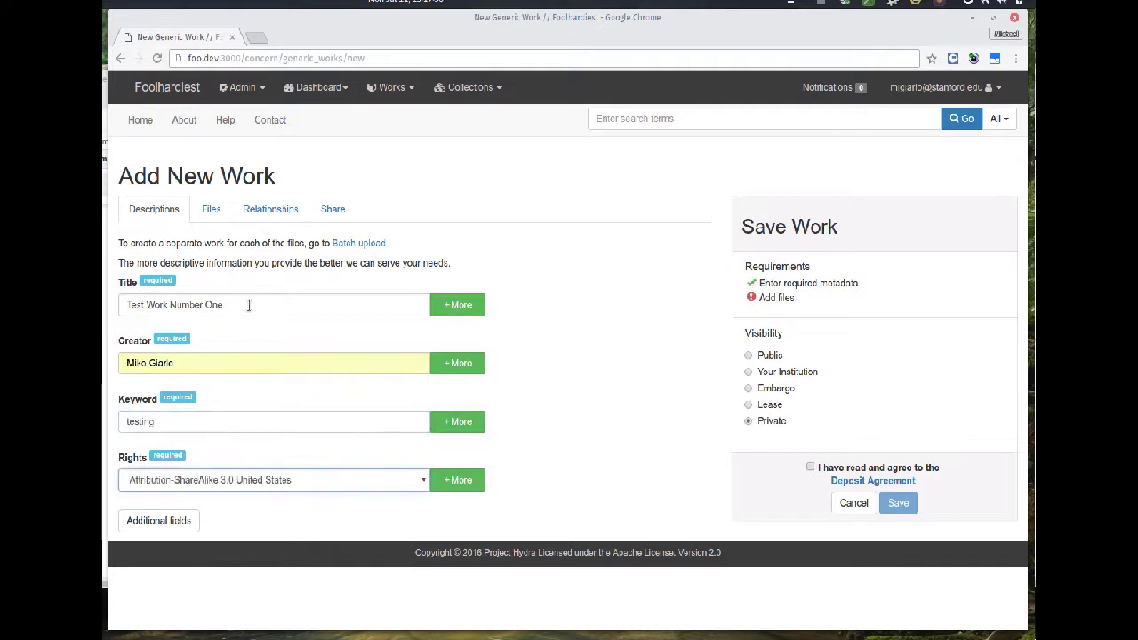
pyautogui.press('Down')
pyautogui.press('Down')
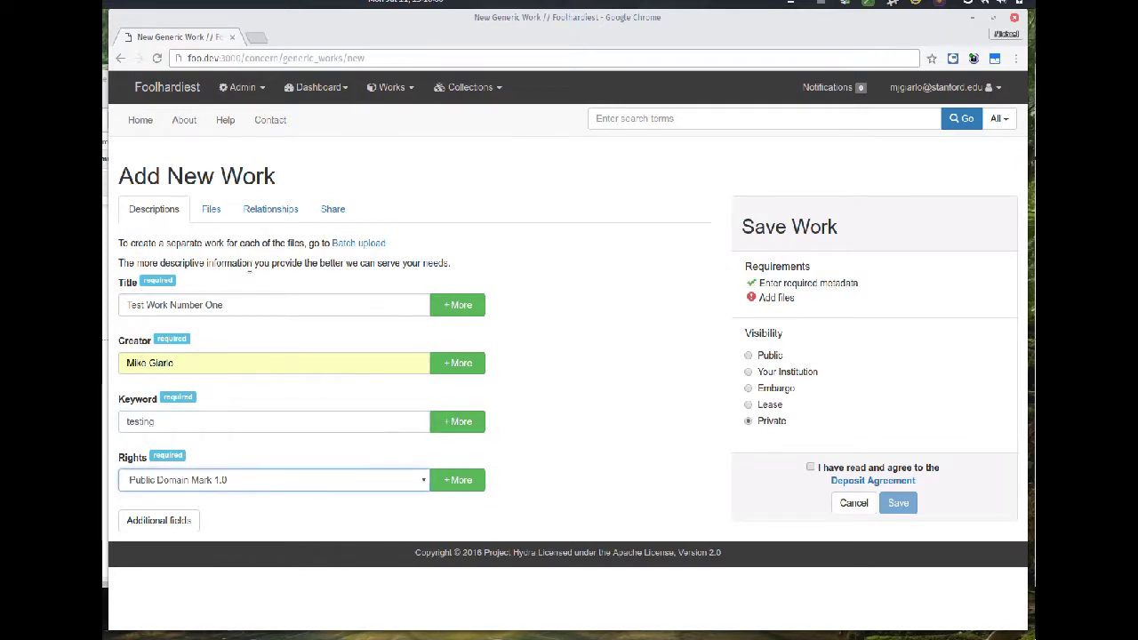
# - Attach mike_2007.jpg and add the work to Another Test Collection
pyautogui.click(217, 216)
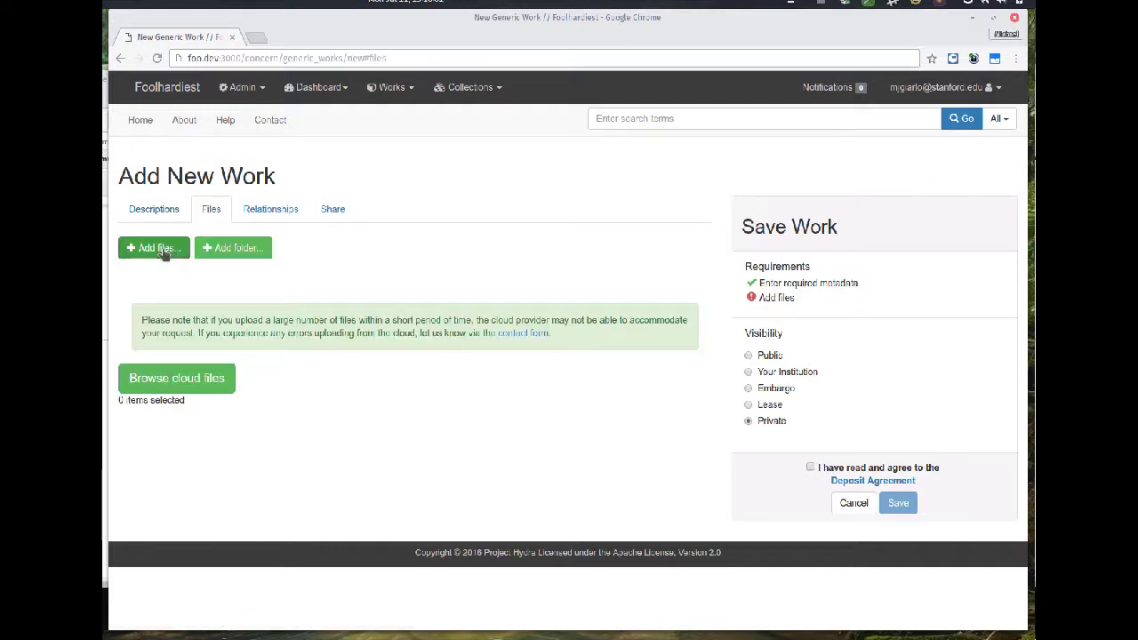
pyautogui.click(164, 253)
pyautogui.click(436, 254)
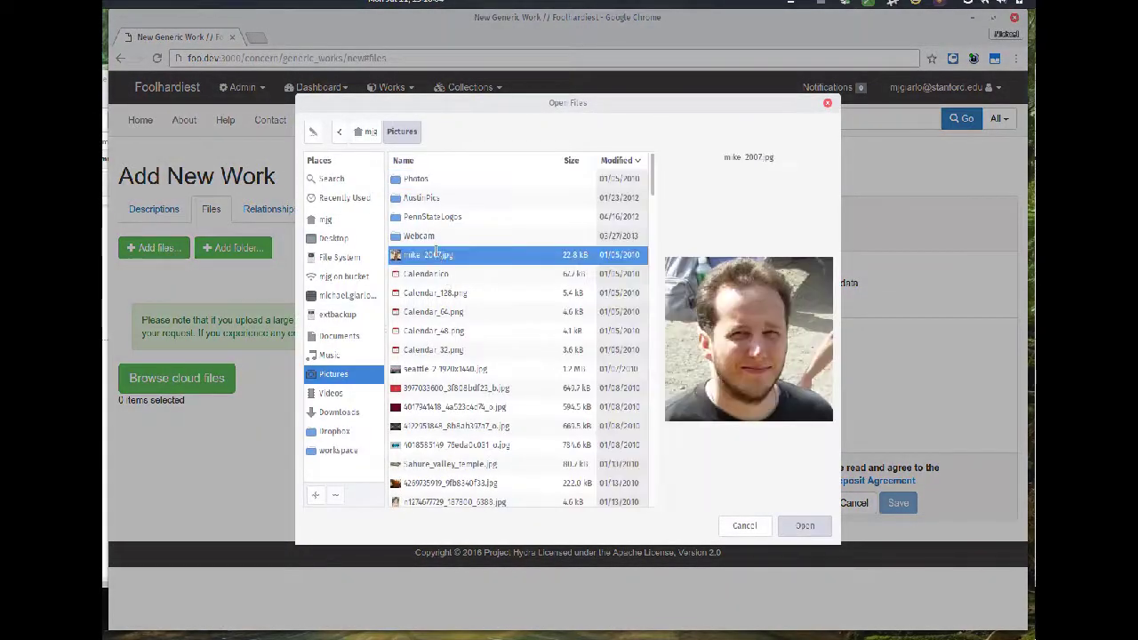
pyautogui.doubleClick(435, 254)
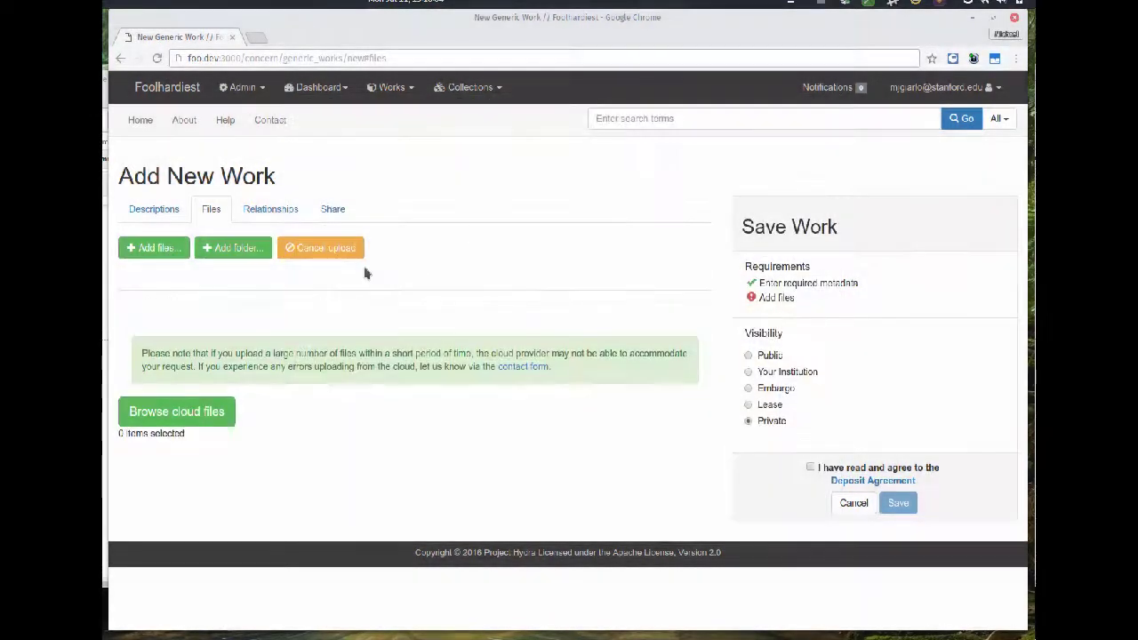
pyautogui.click(256, 213)
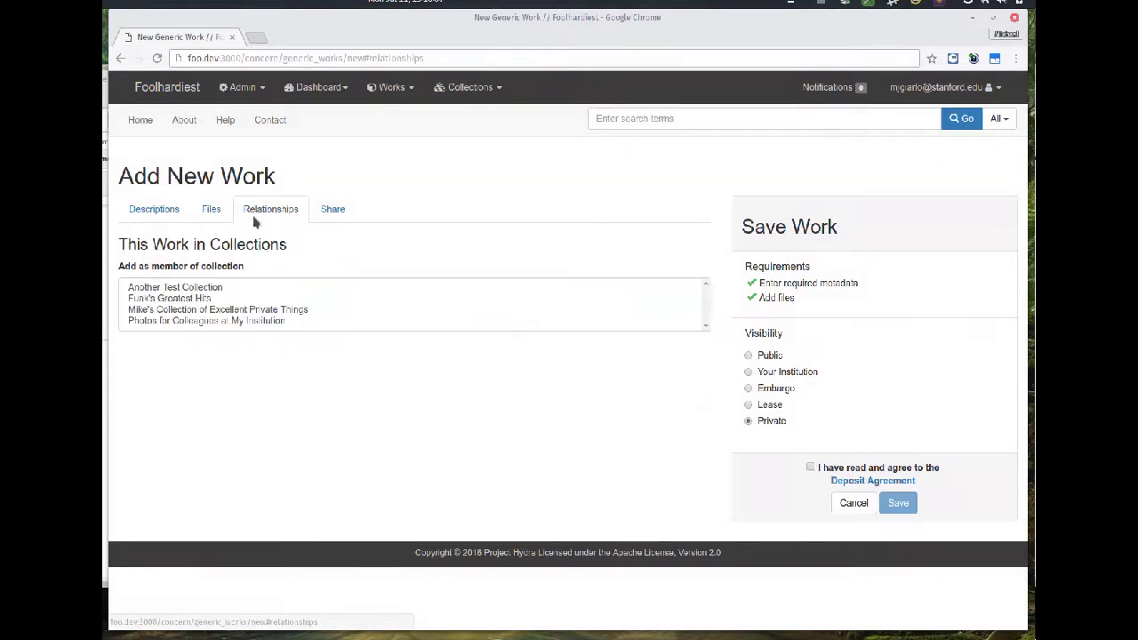
pyautogui.click(228, 288)
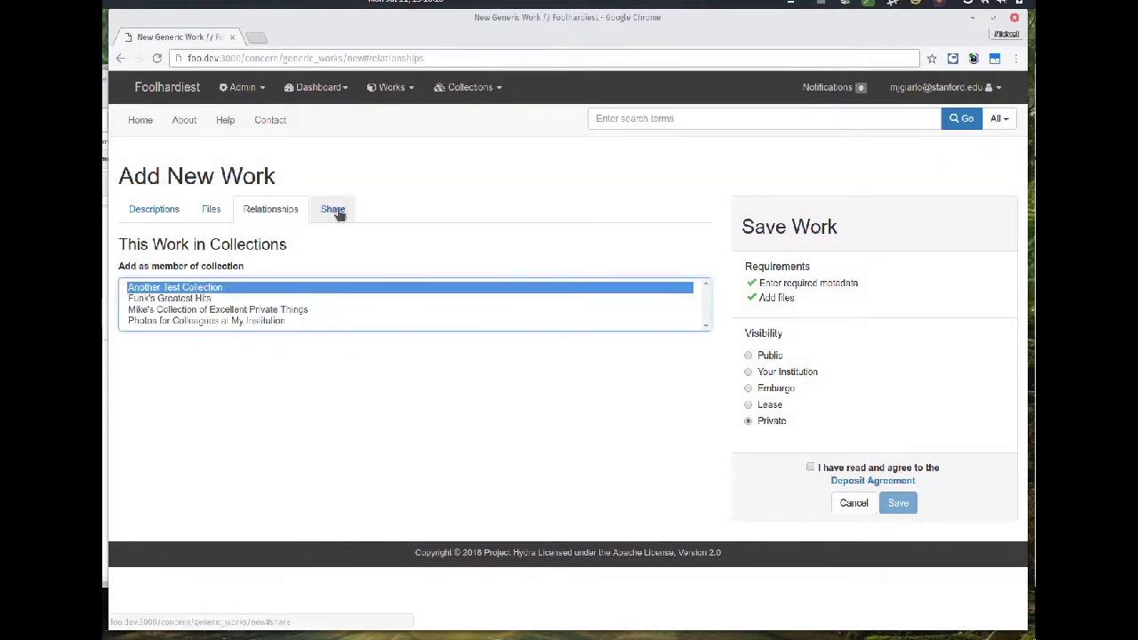
# - Give the curator Edit access, accept the deposit agreement and save the work
pyautogui.click(336, 214)
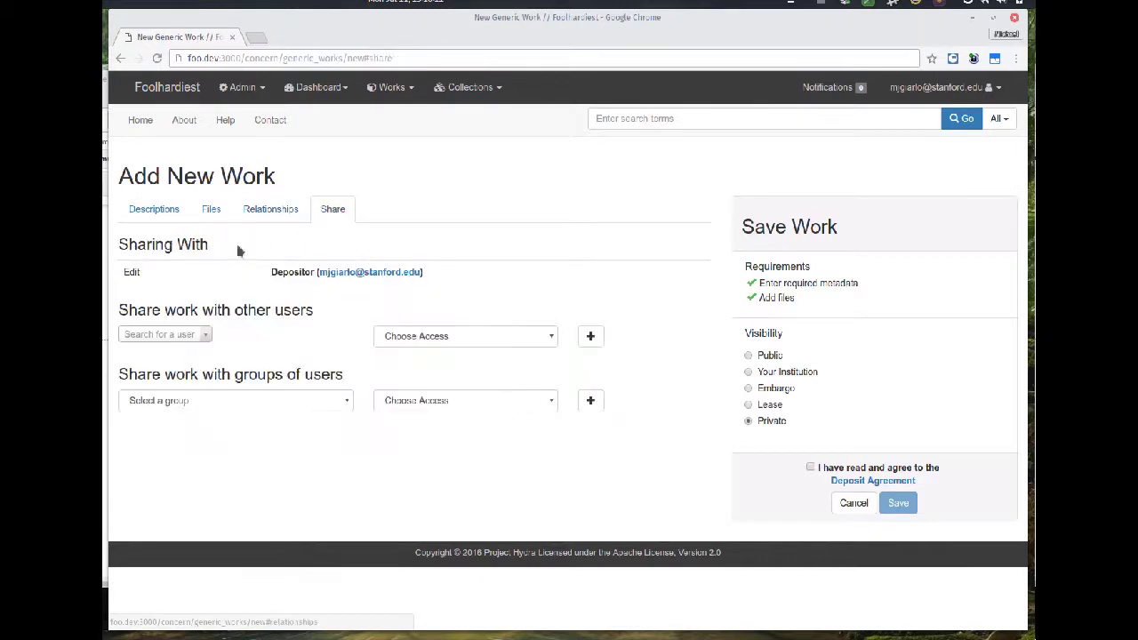
pyautogui.click(189, 338)
pyautogui.write('cur')
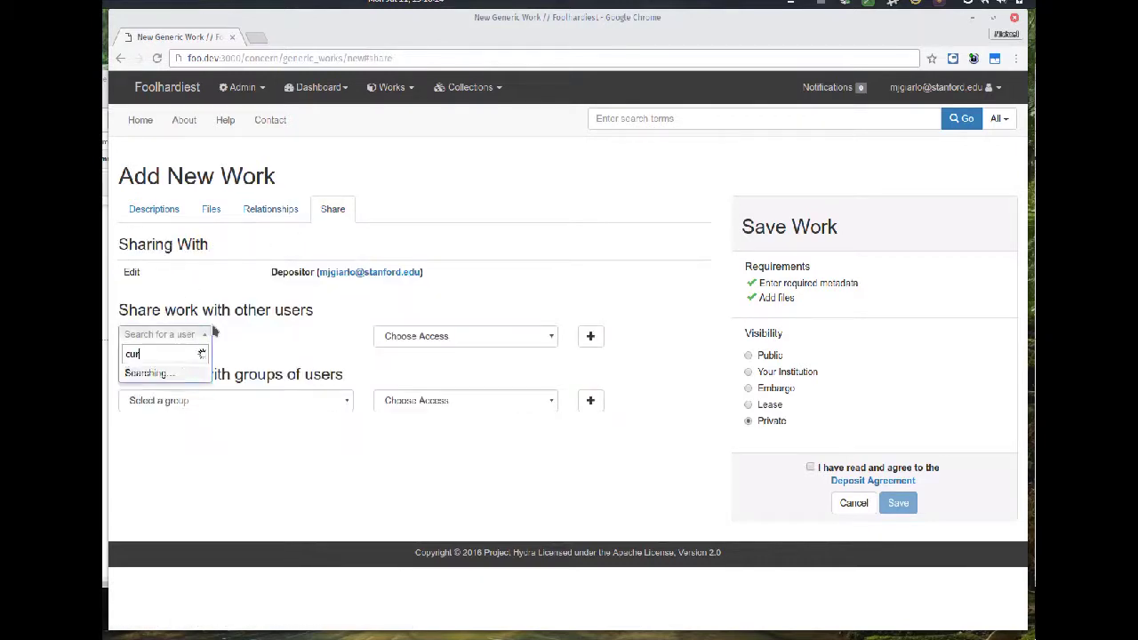
pyautogui.press('Return')
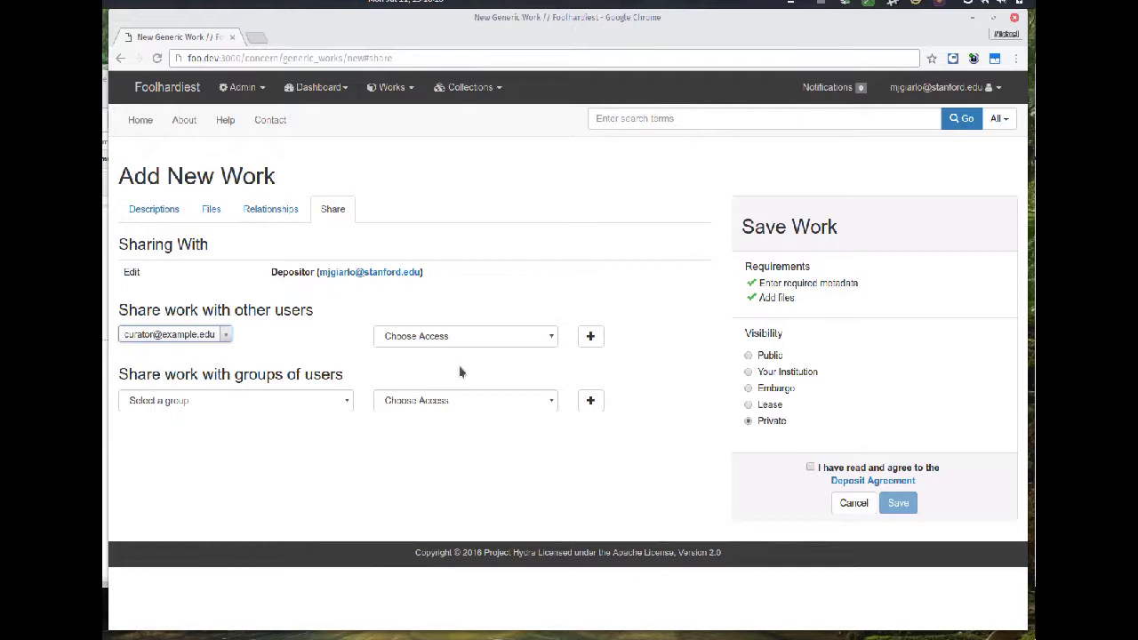
pyautogui.click(442, 338)
pyautogui.click(429, 377)
pyautogui.click(590, 336)
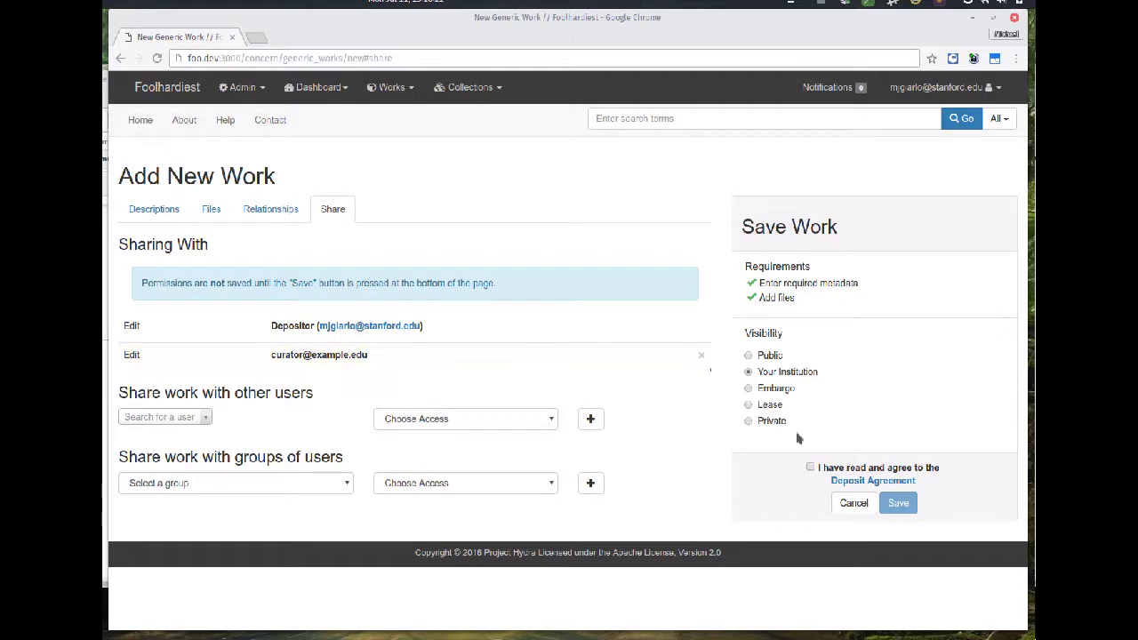
pyautogui.click(810, 468)
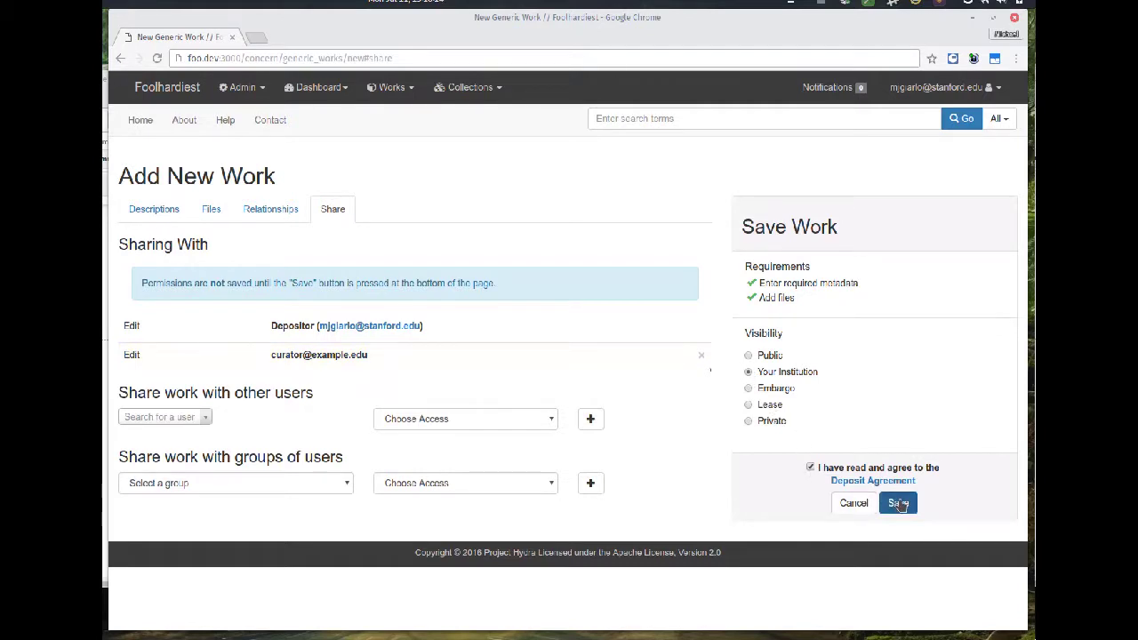
pyautogui.click(898, 504)
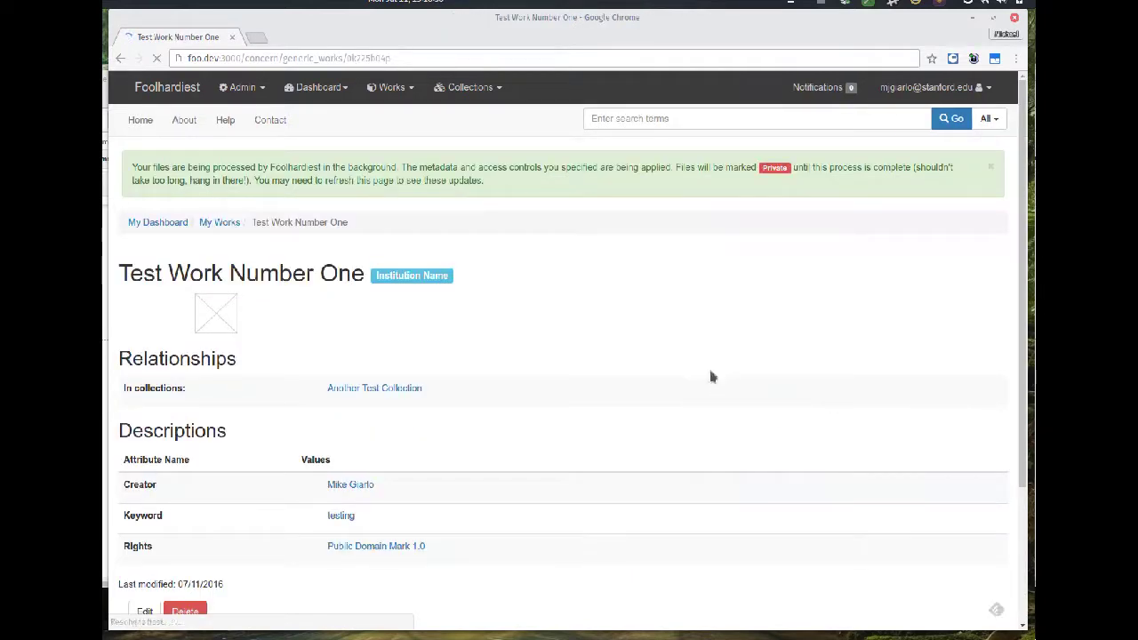
# - Dismiss the processing notice, reload the work page, and zoom the photo in and out
pyautogui.click(992, 170)
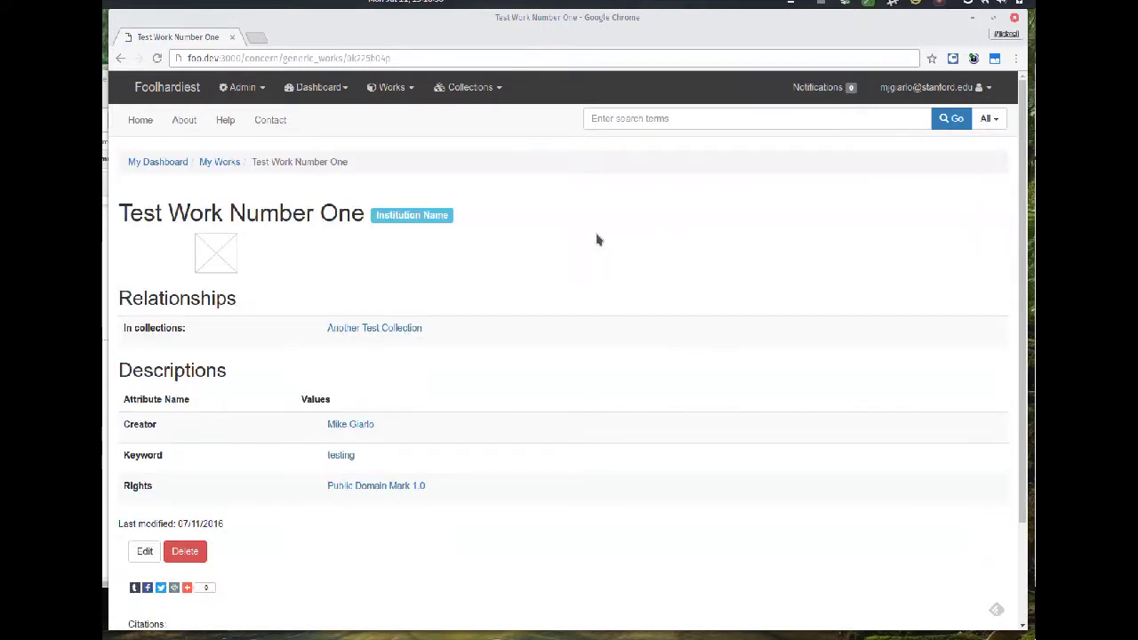
pyautogui.rightClick(634, 237)
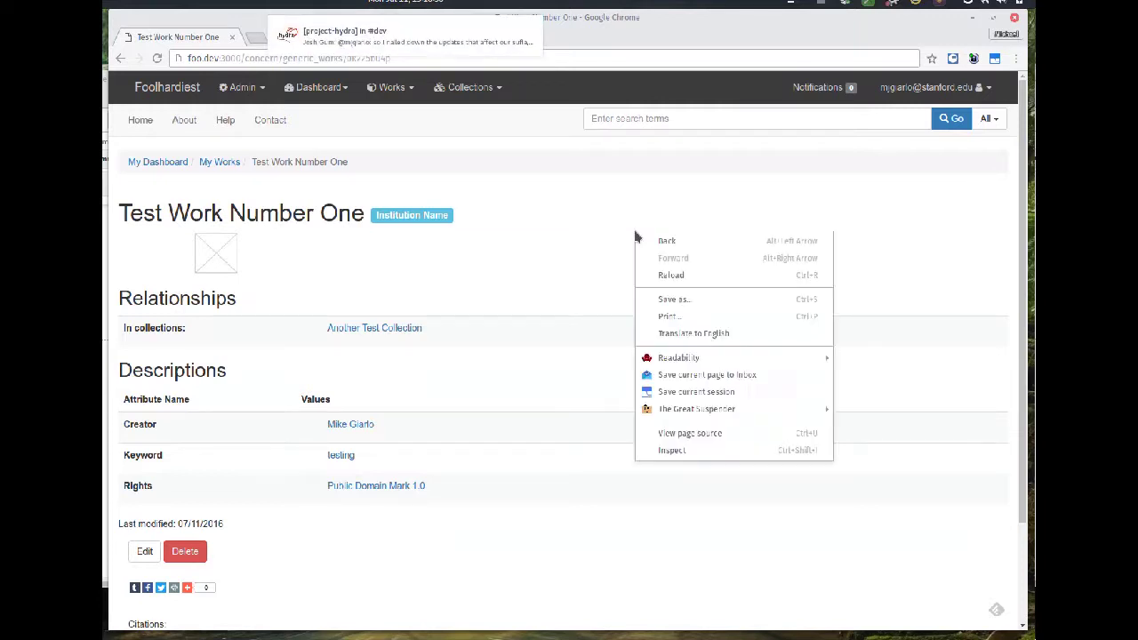
pyautogui.click(683, 278)
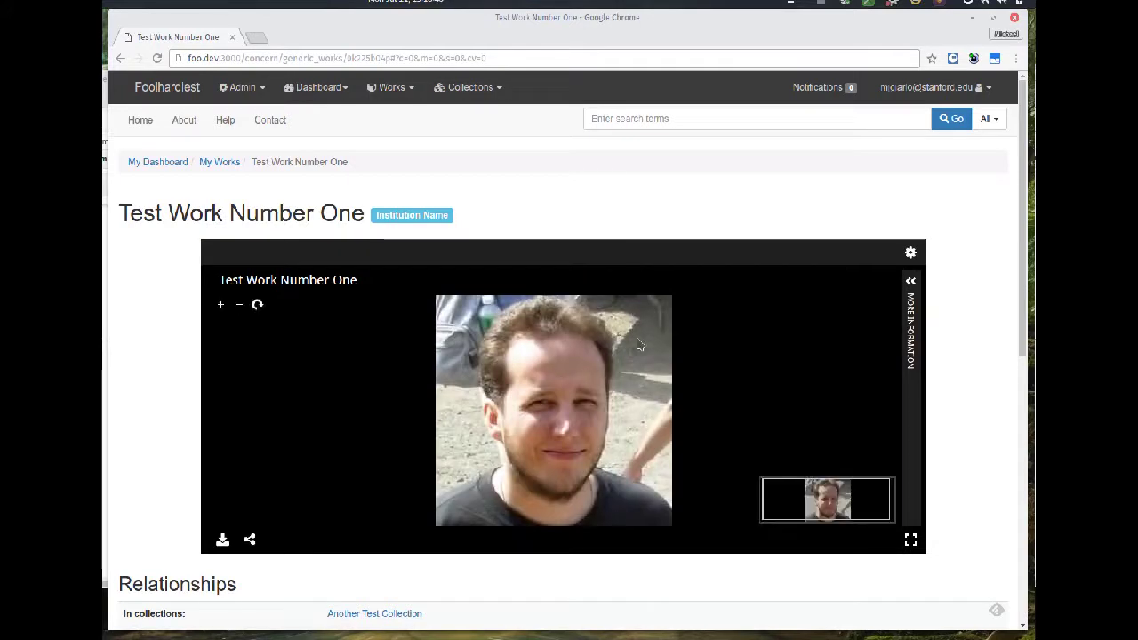
pyautogui.scroll(1, 636, 347)
pyautogui.scroll(3, 635, 348)
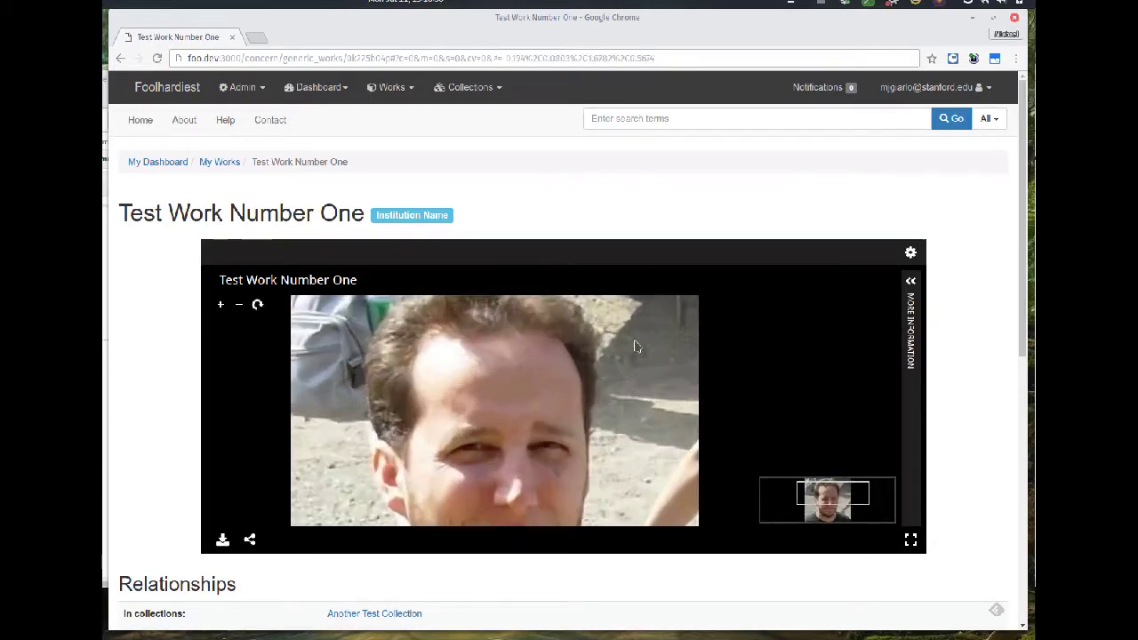
pyautogui.scroll(-4, 627, 342)
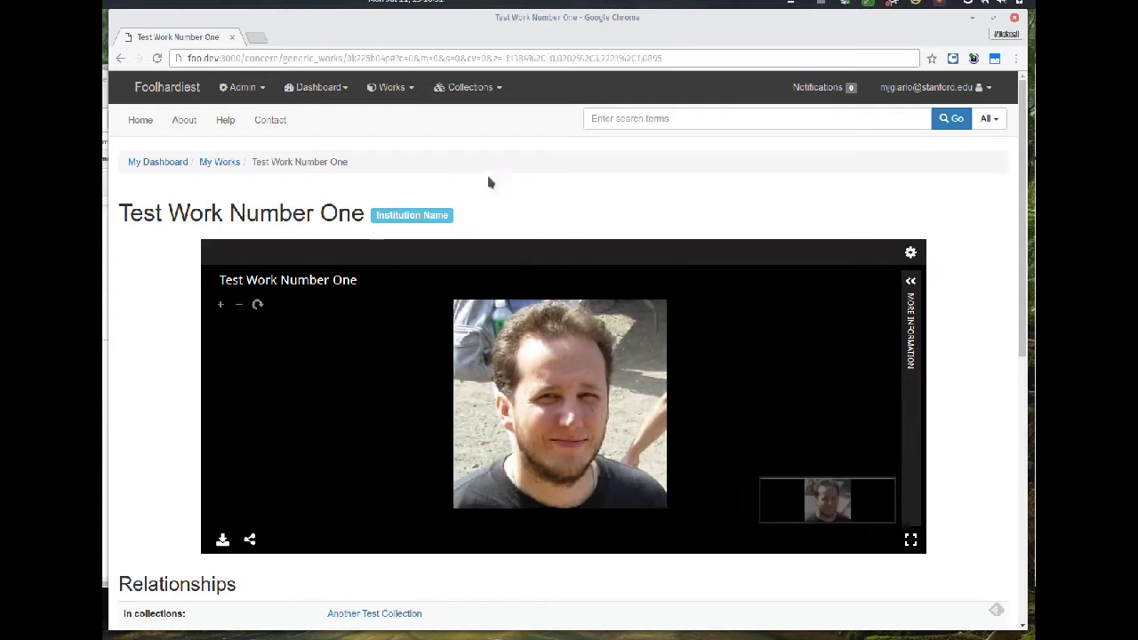
# - On My Dashboard, search 'cur' under Authorize Proxies and add the curator as a proxy
pyautogui.click(400, 89)
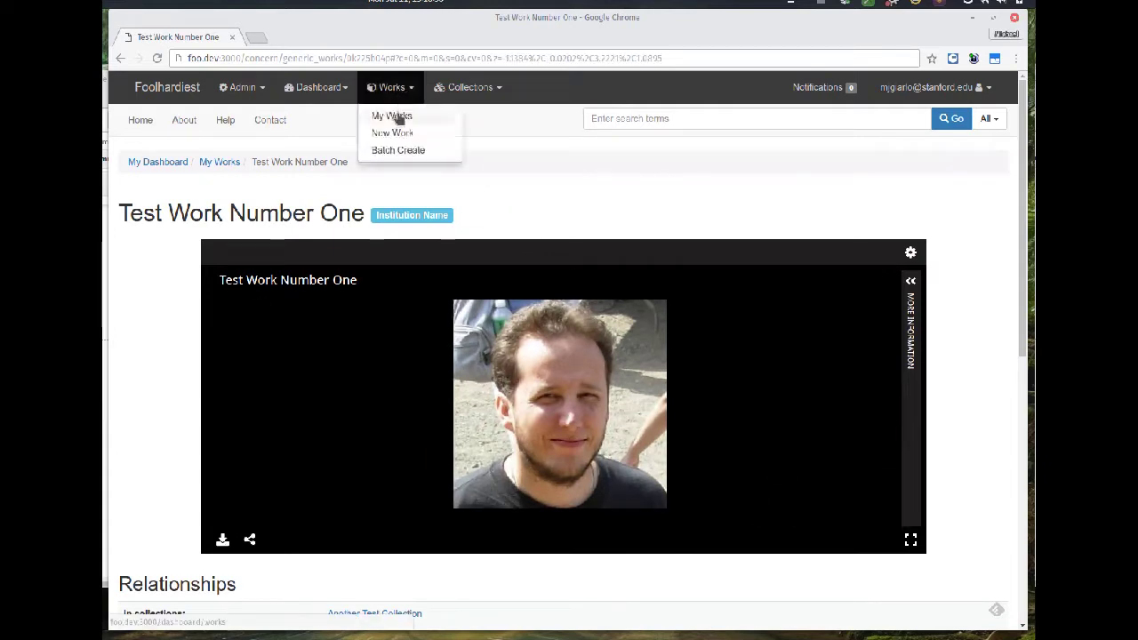
pyautogui.click(309, 91)
pyautogui.click(318, 116)
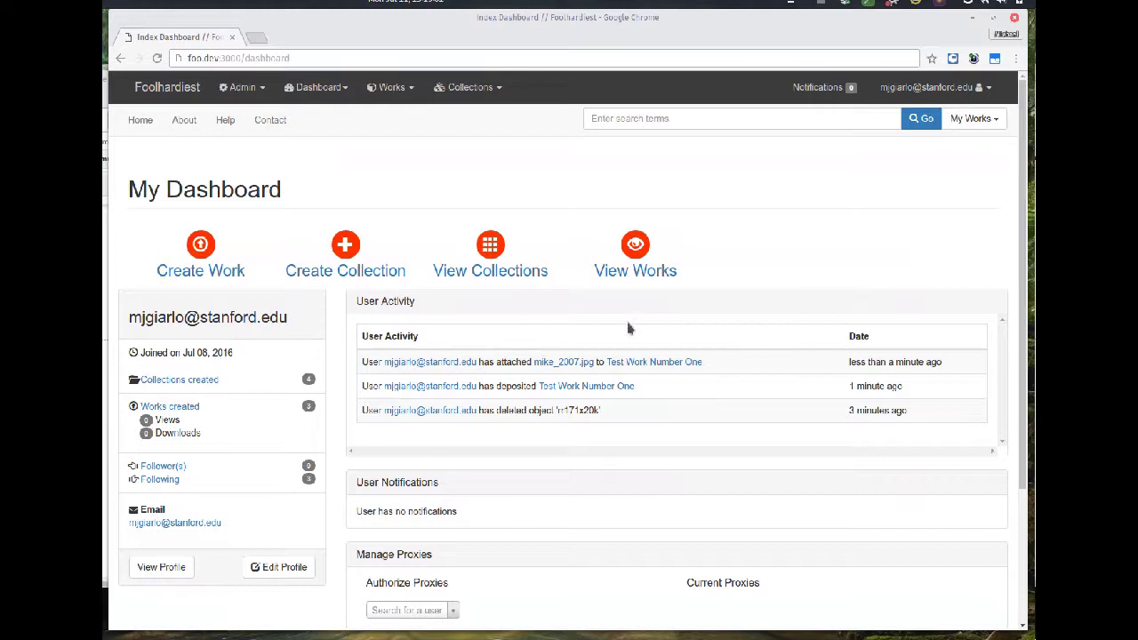
pyautogui.scroll(-1, 569, 348)
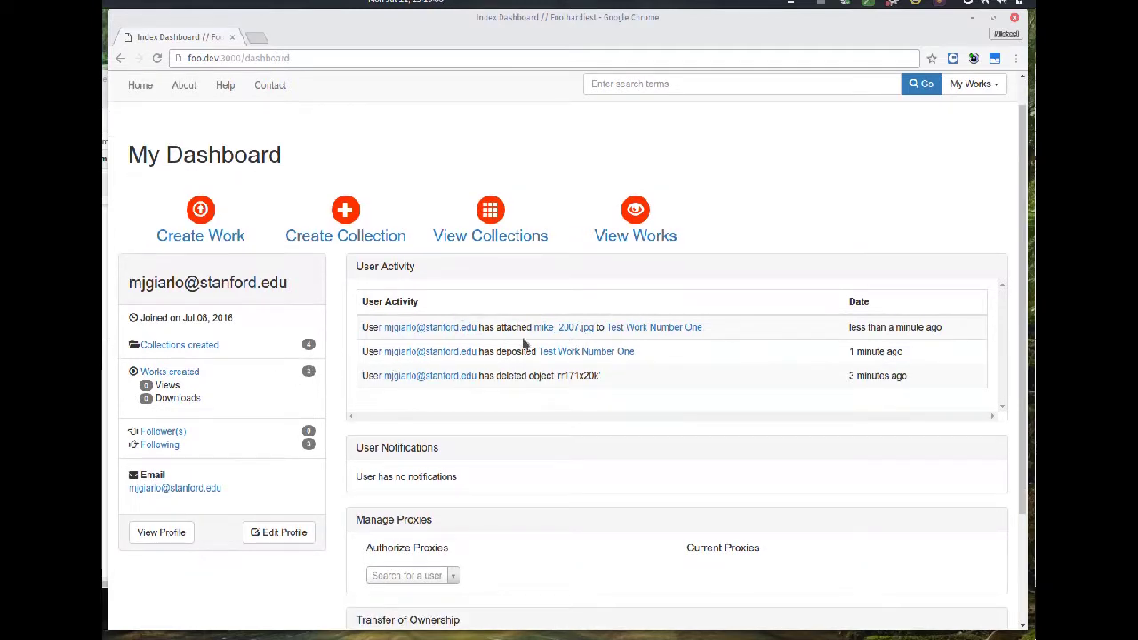
pyautogui.scroll(-4, 525, 344)
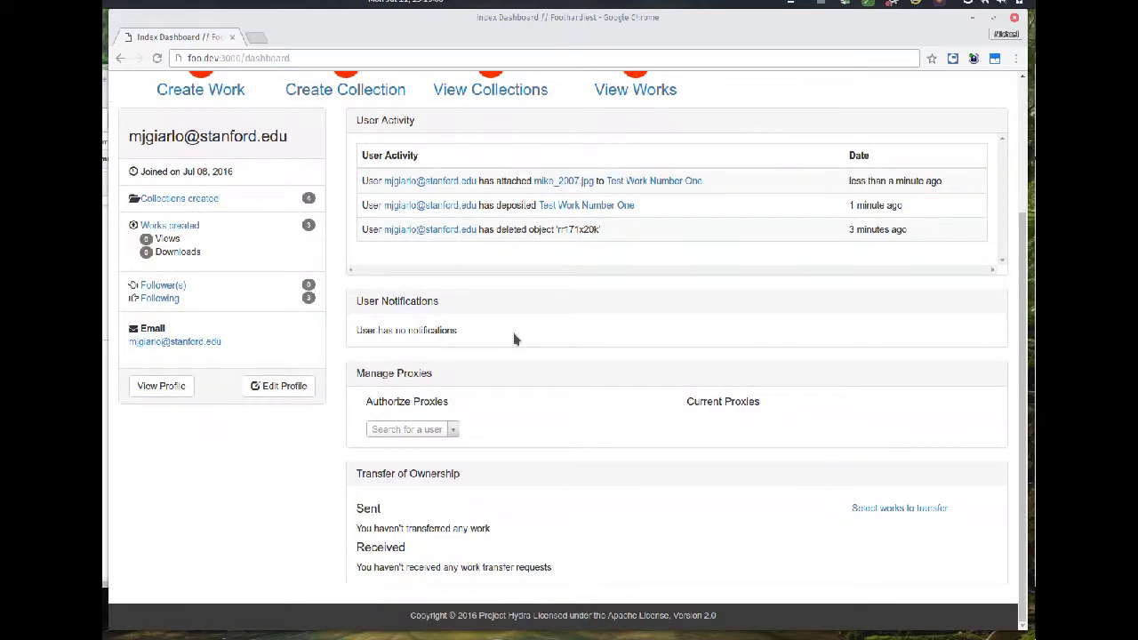
pyautogui.click(415, 431)
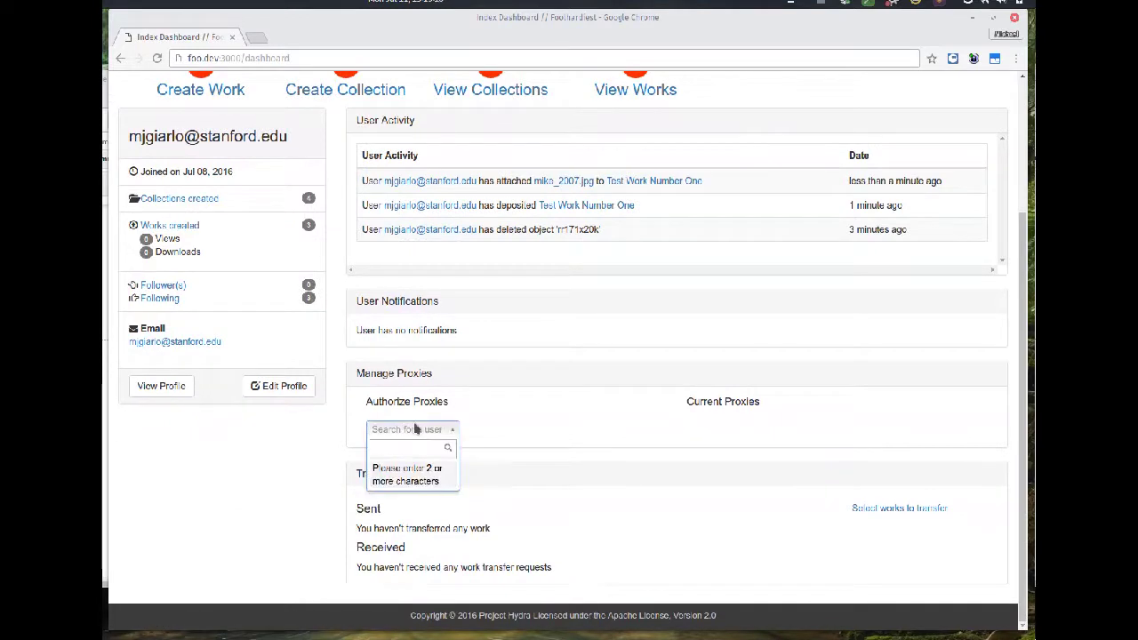
pyautogui.write('cur')
pyautogui.press('Return')
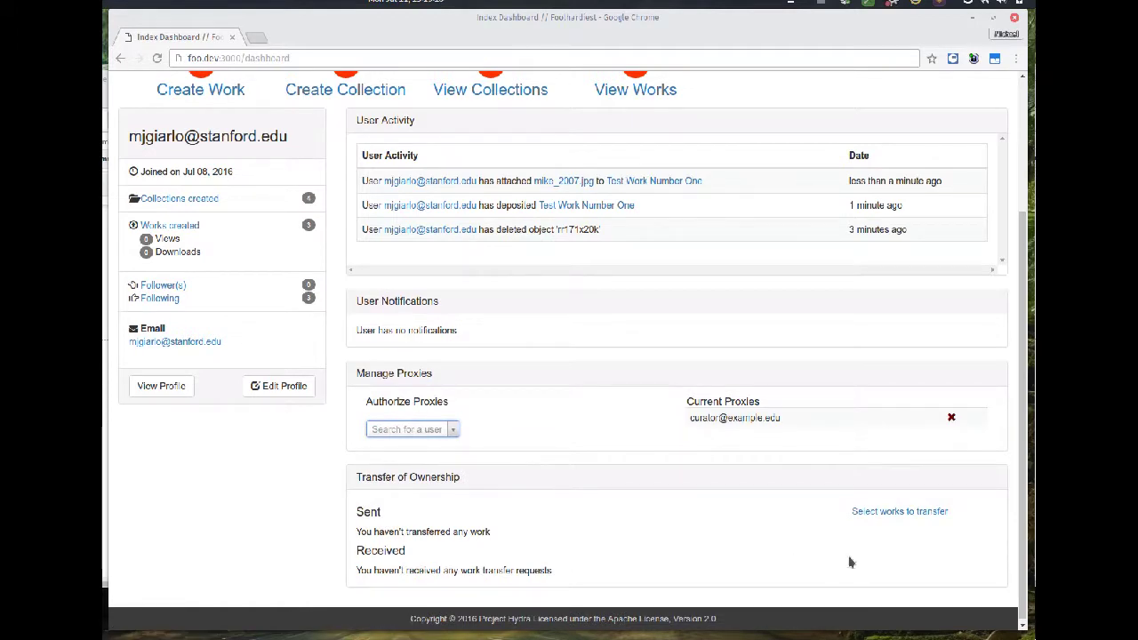
# - Choose Transfer Ownership for Test Work Number One from the works list
pyautogui.click(875, 514)
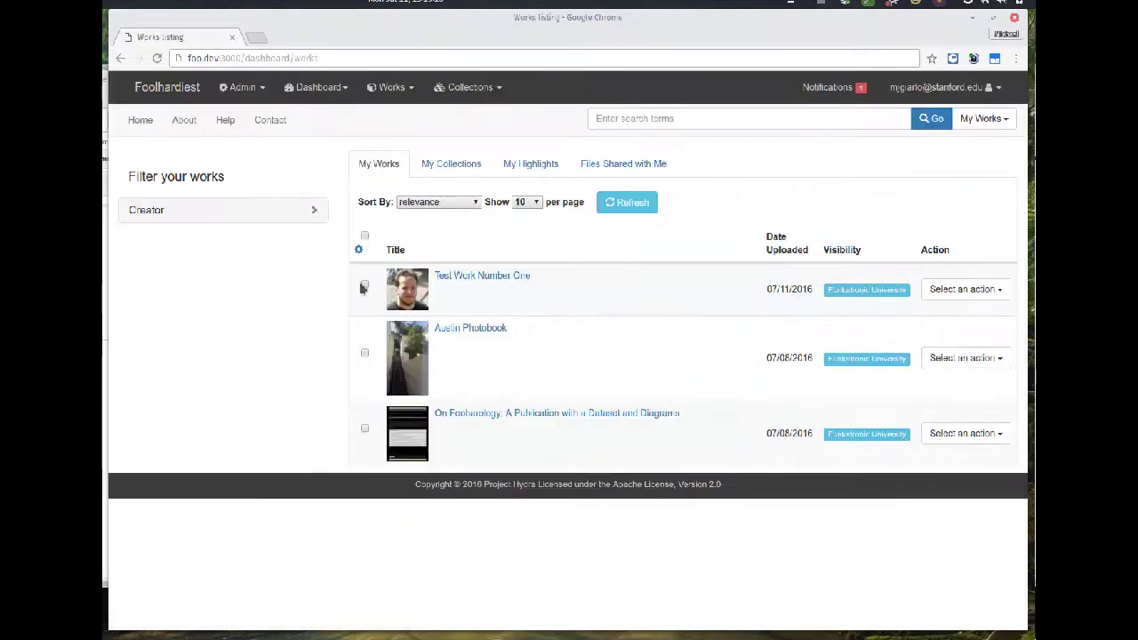
pyautogui.click(364, 287)
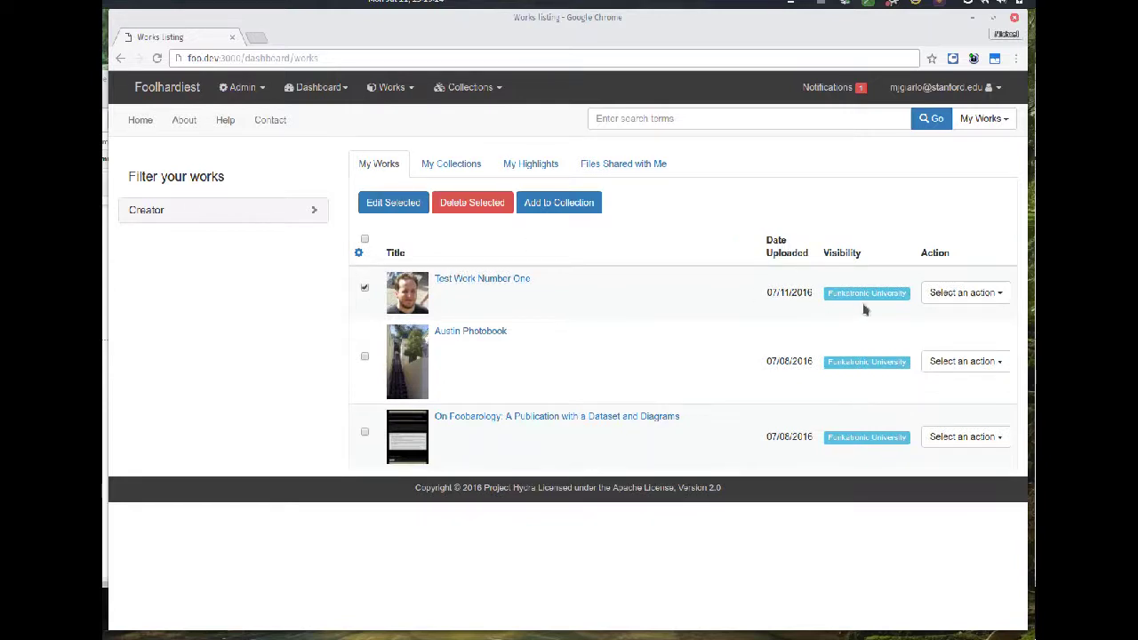
pyautogui.click(946, 301)
pyautogui.click(933, 368)
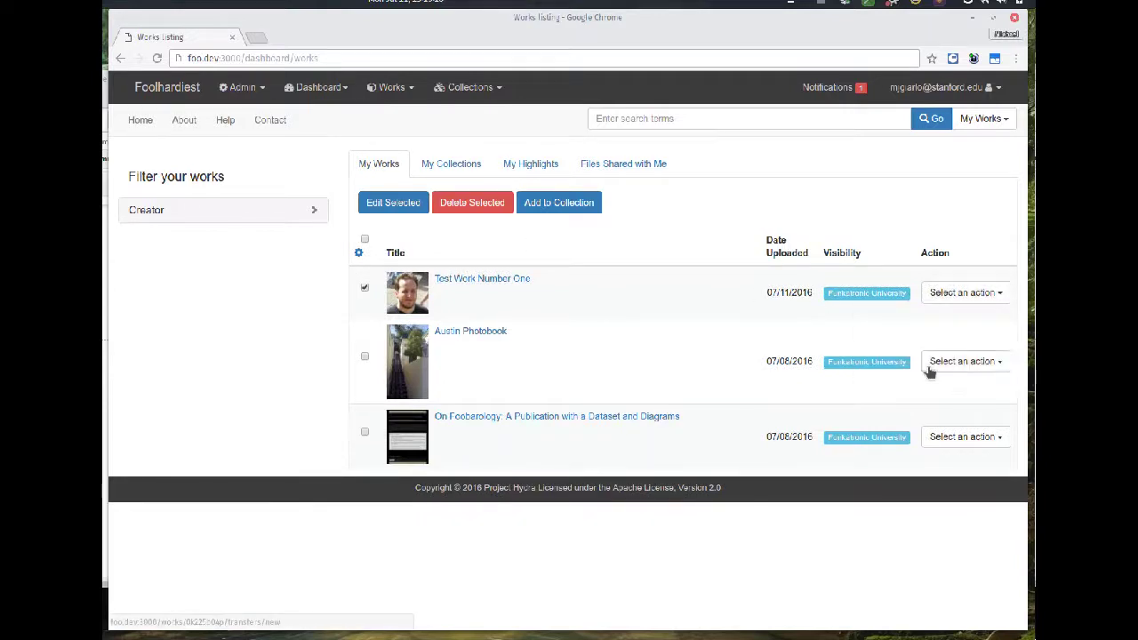
# - Send the transfer to the curator with the comment 'Here you go. I made this for y' and confirm
pyautogui.click(163, 224)
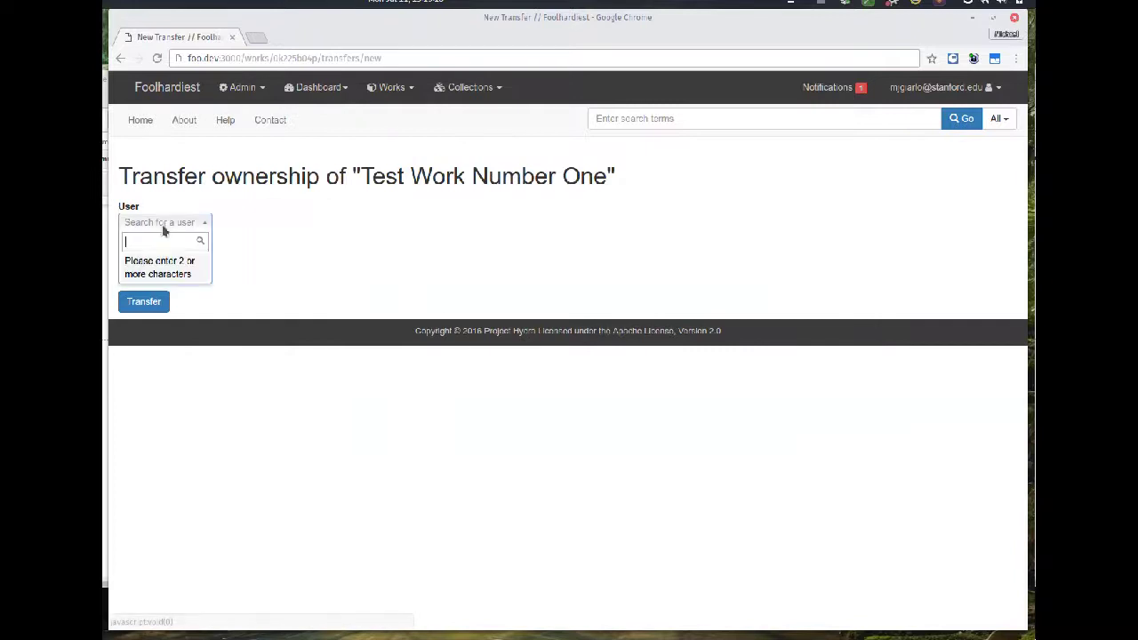
pyautogui.write('cur')
pyautogui.press('Return')
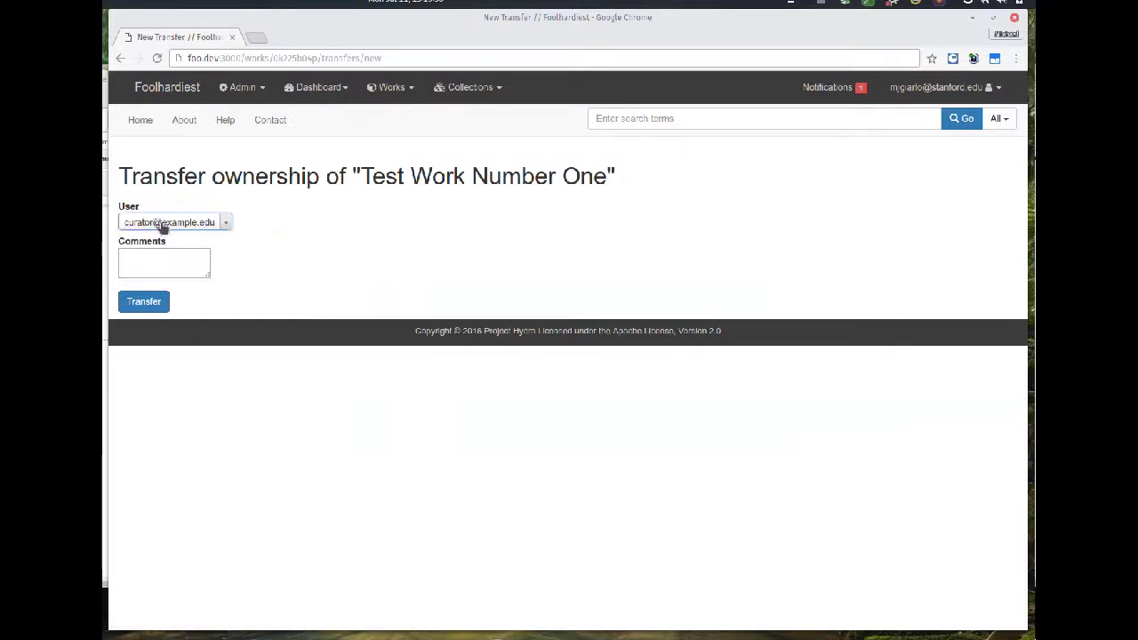
pyautogui.press('Tab')
pyautogui.write('Here you')
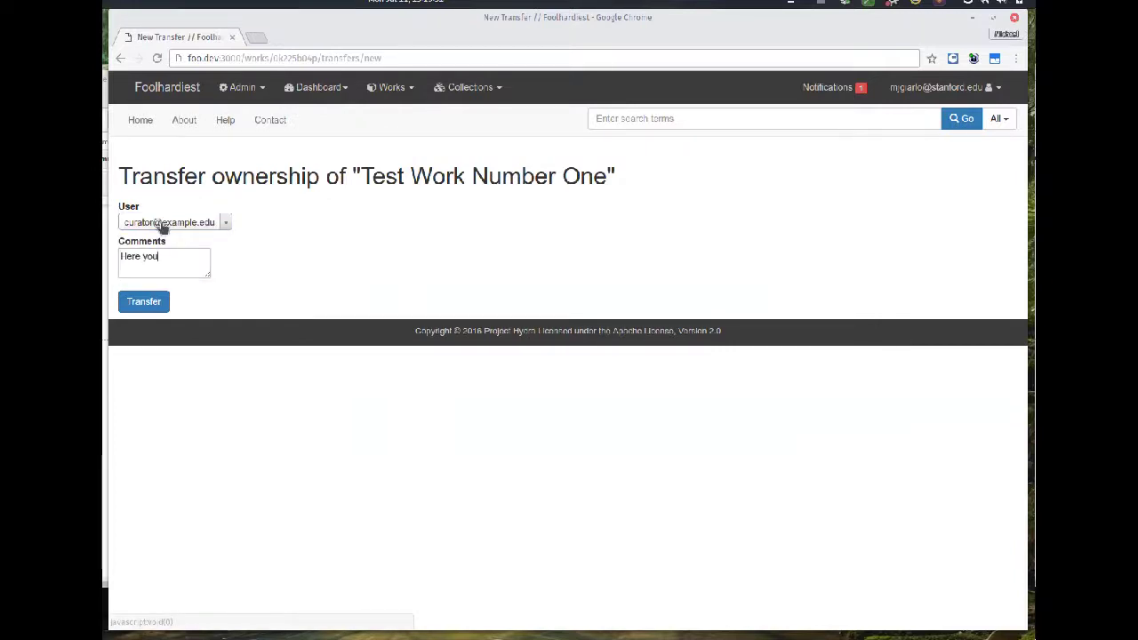
pyautogui.write(' go. I made this for you.')
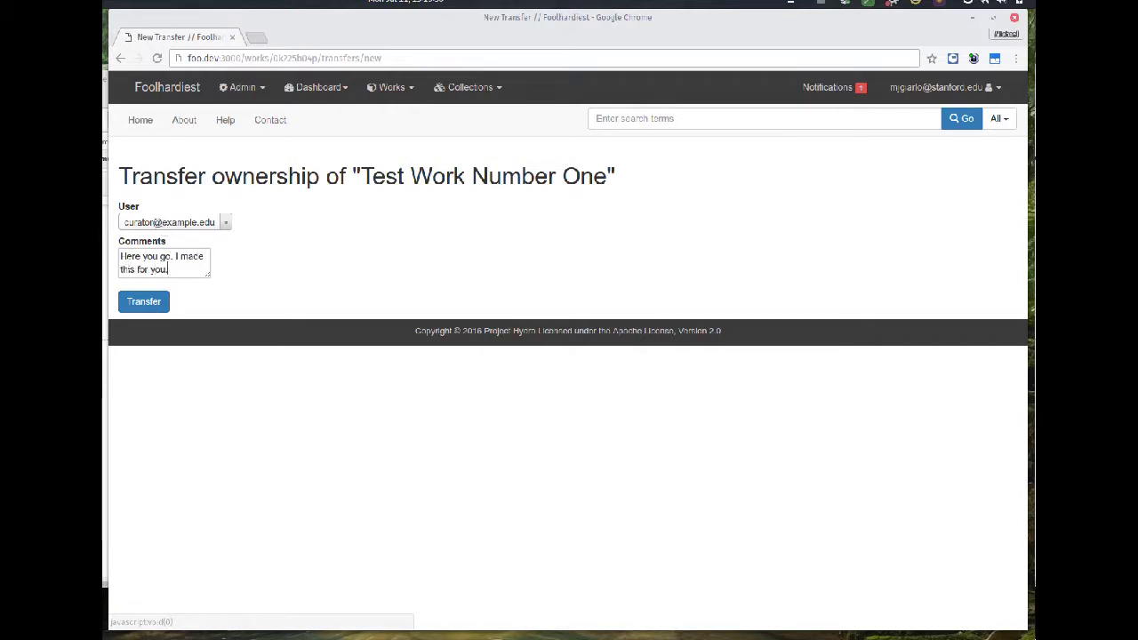
pyautogui.click(143, 301)
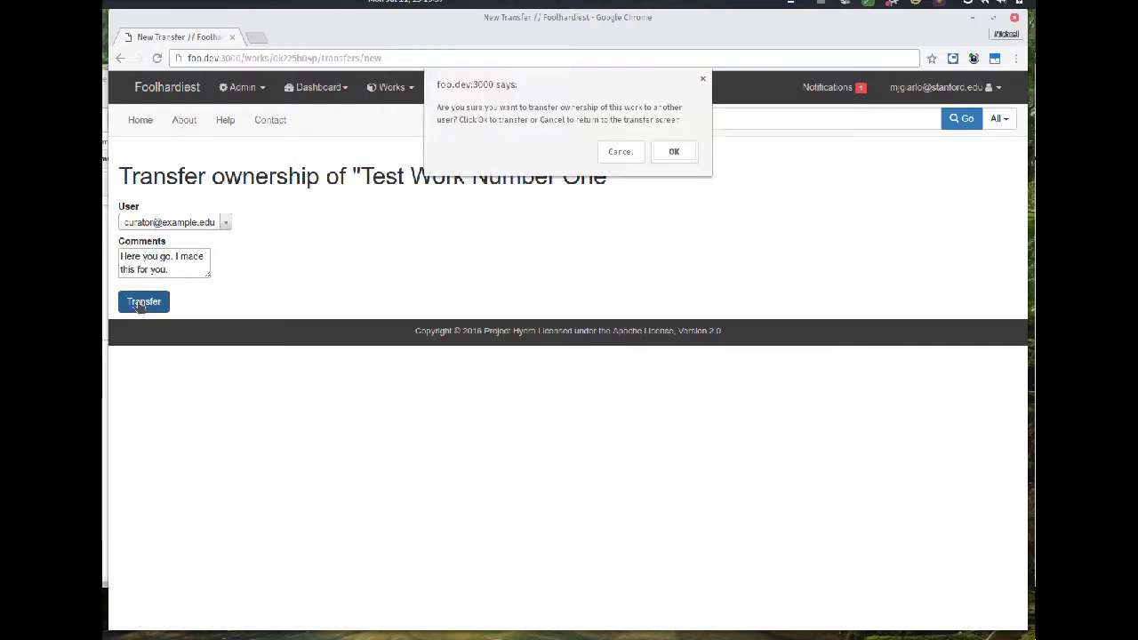
pyautogui.click(674, 152)
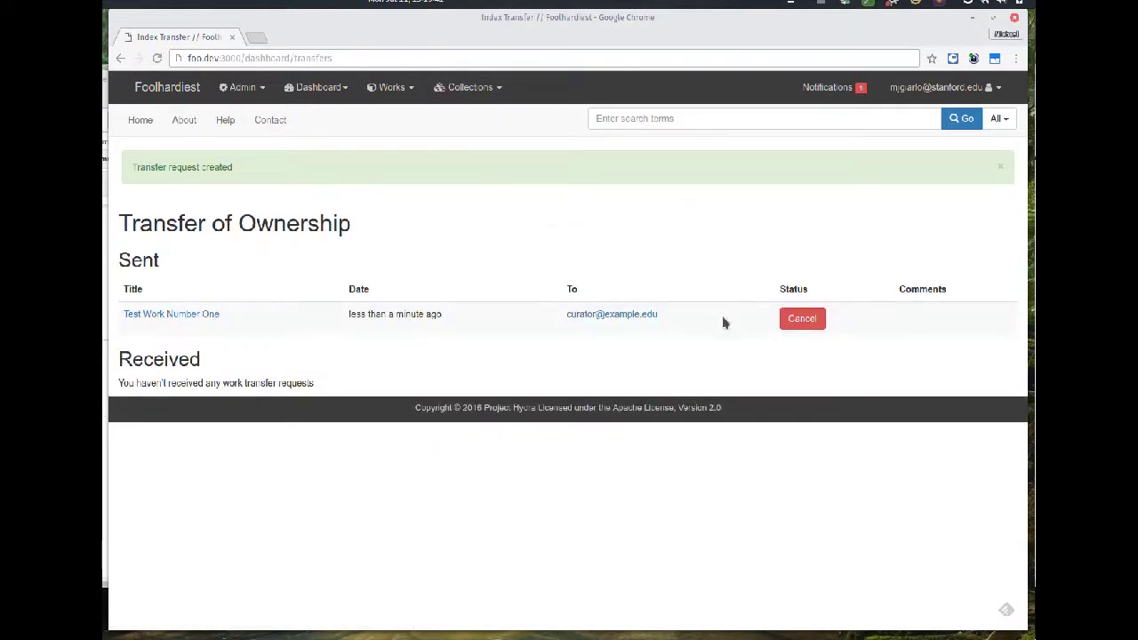
# - Read the Proxy Depositor Added notification, then go back to My Dashboard
pyautogui.click(322, 87)
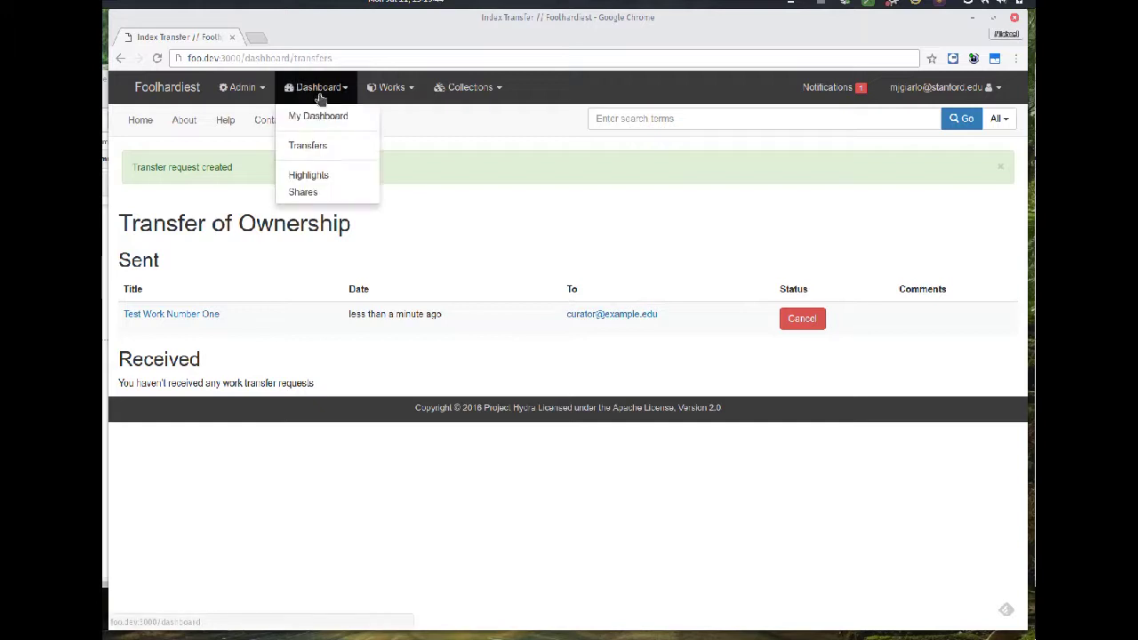
pyautogui.click(317, 114)
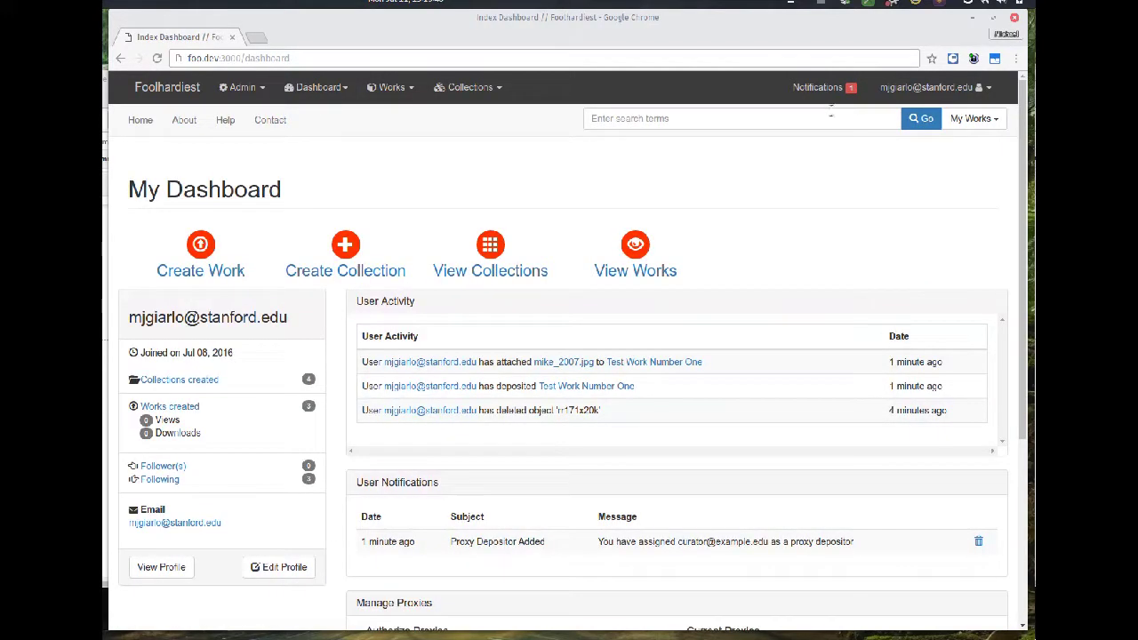
pyautogui.click(836, 97)
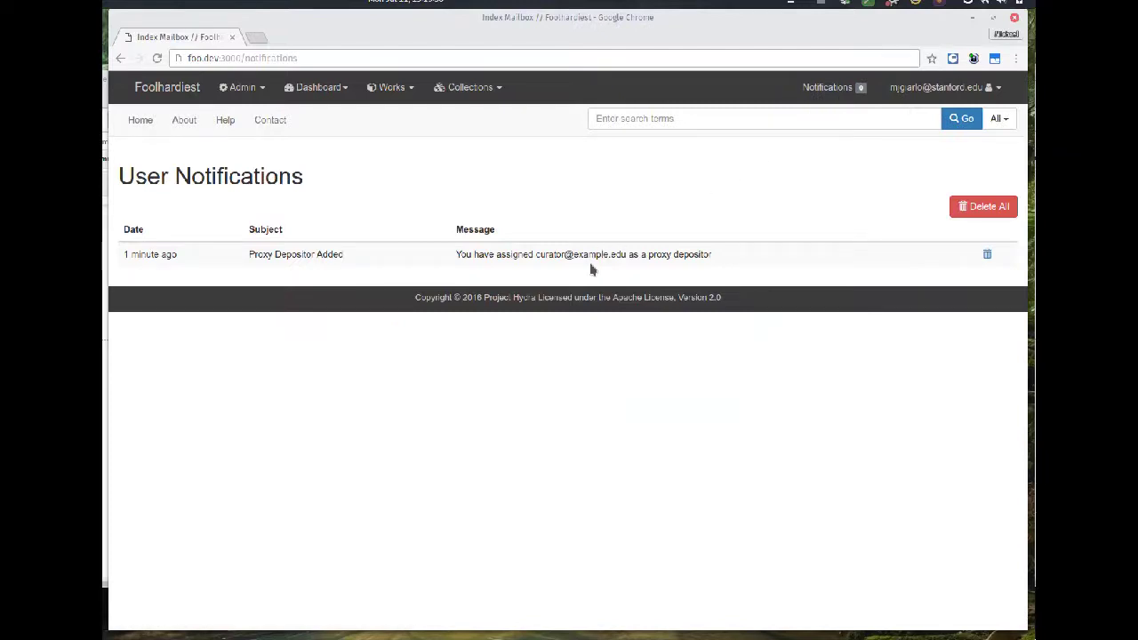
pyautogui.click(310, 87)
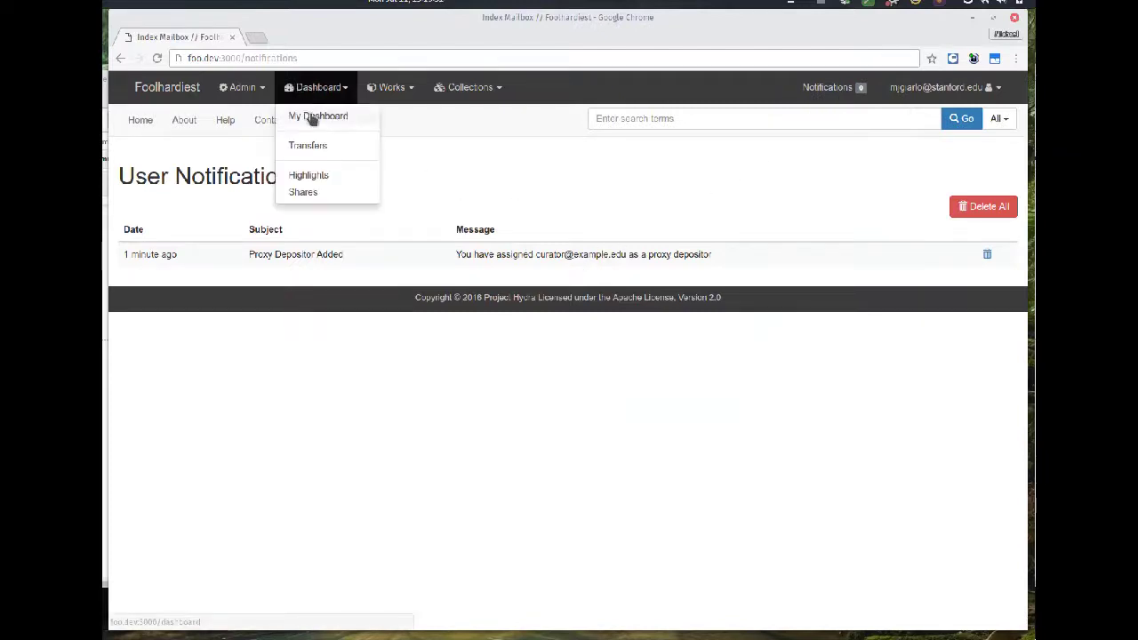
pyautogui.click(311, 118)
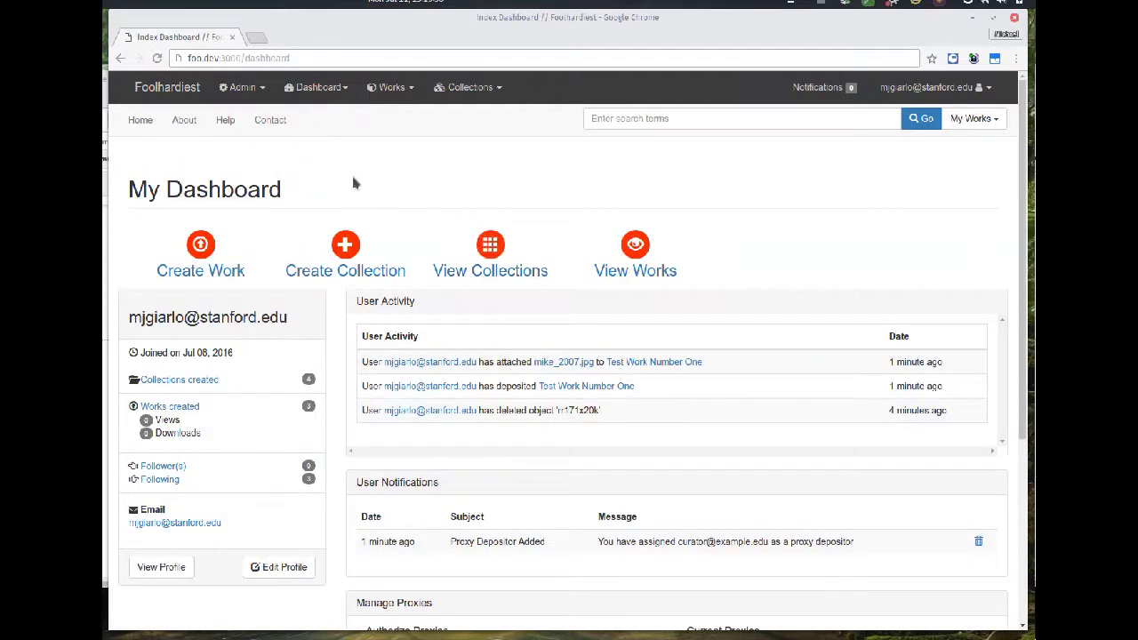
# - Rename the application to 'Foolhardier' in Admin Settings labels and update the site
pyautogui.click(250, 88)
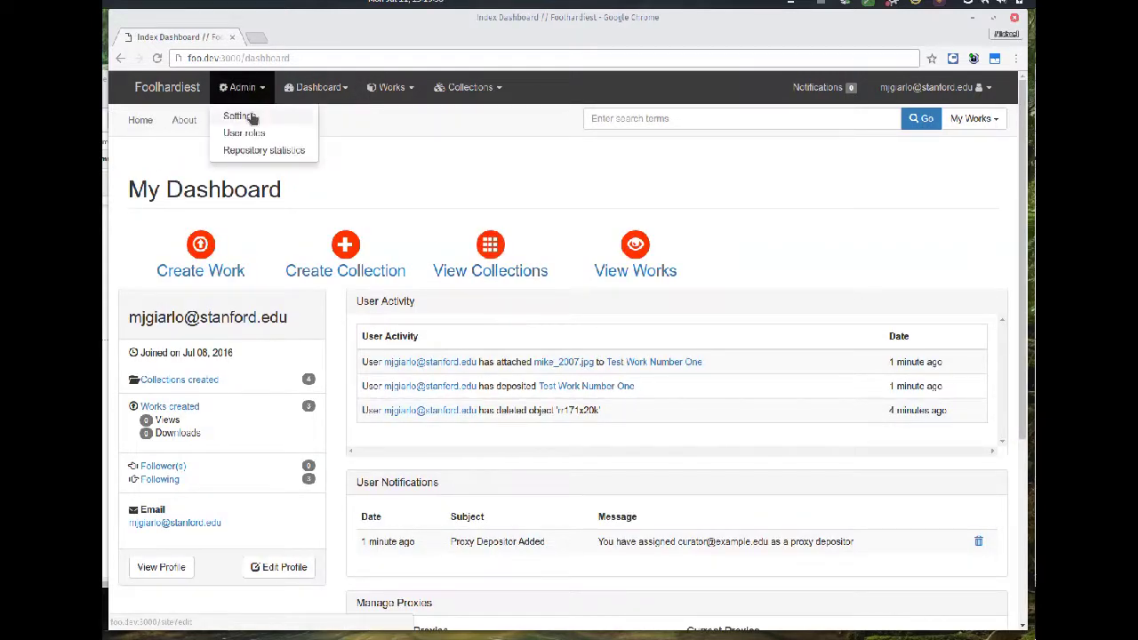
pyautogui.click(252, 119)
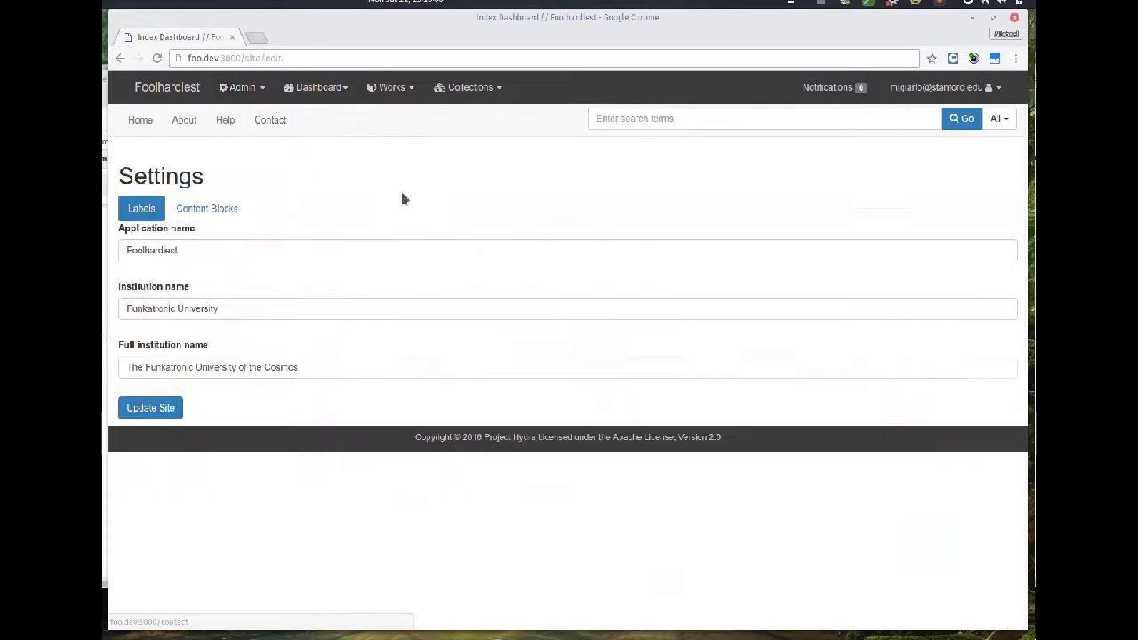
pyautogui.click(211, 254)
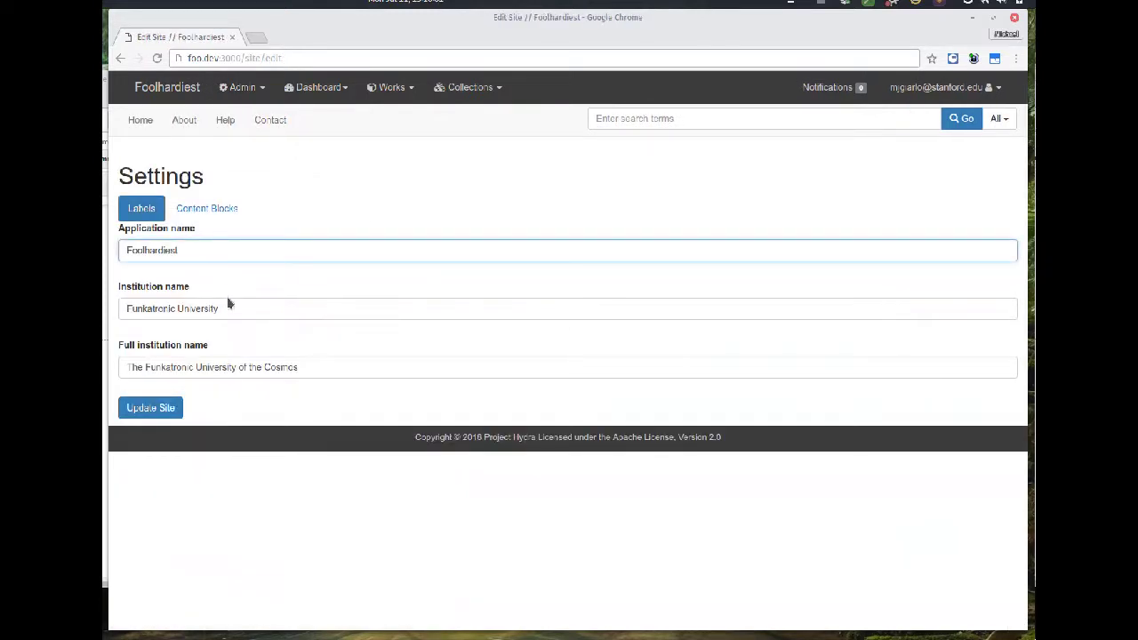
pyautogui.press('BackSpace')
pyautogui.press('BackSpace')
pyautogui.write('r?')
pyautogui.press('BackSpace')
pyautogui.click(149, 405)
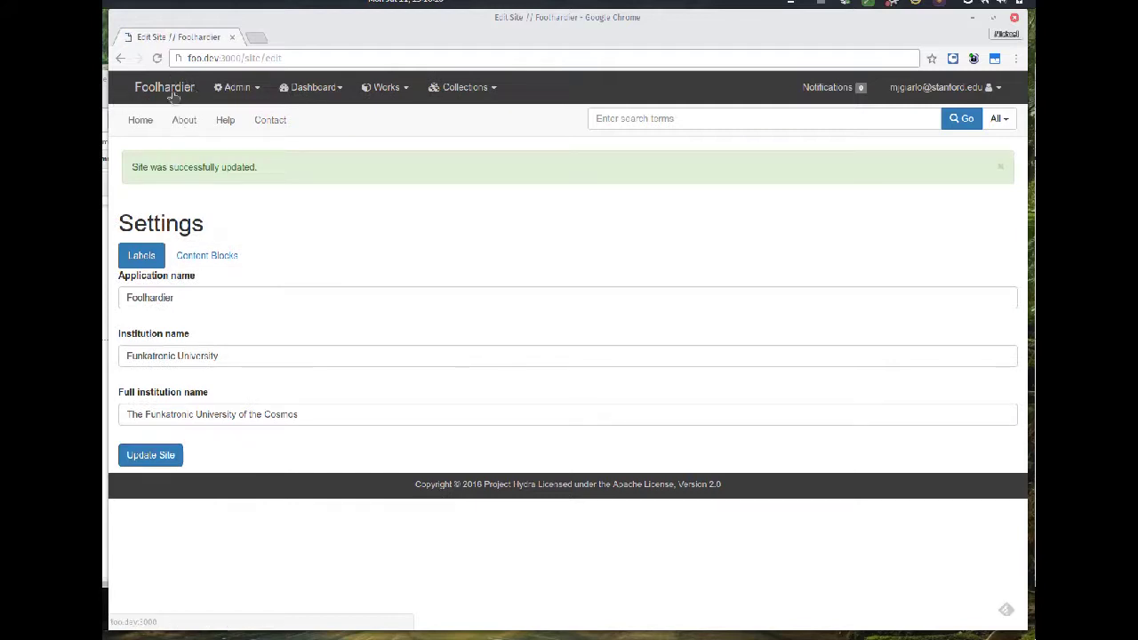
# - Change the application name back to 'Foolhardiest' and update the site
pyautogui.click(188, 299)
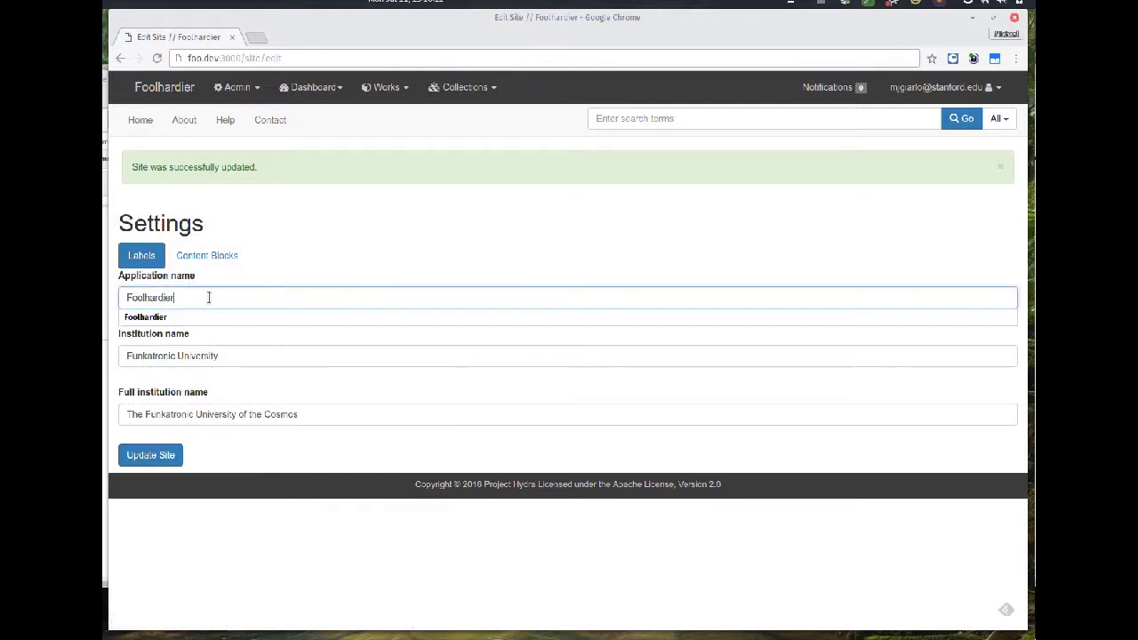
pyautogui.press('BackSpace')
pyautogui.write('st')
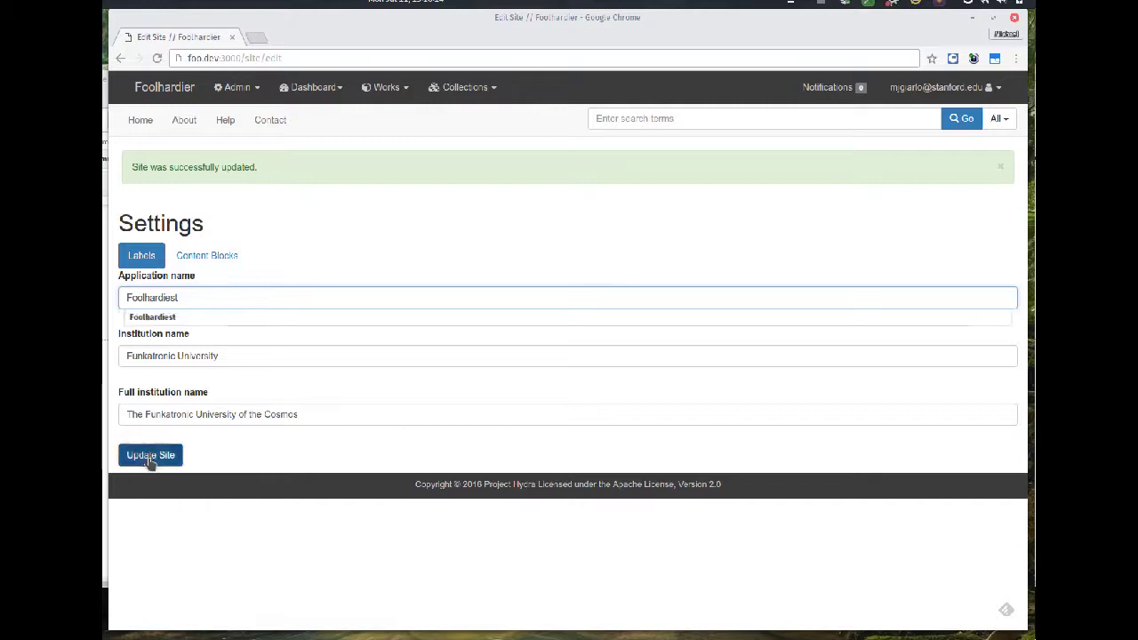
pyautogui.click(150, 459)
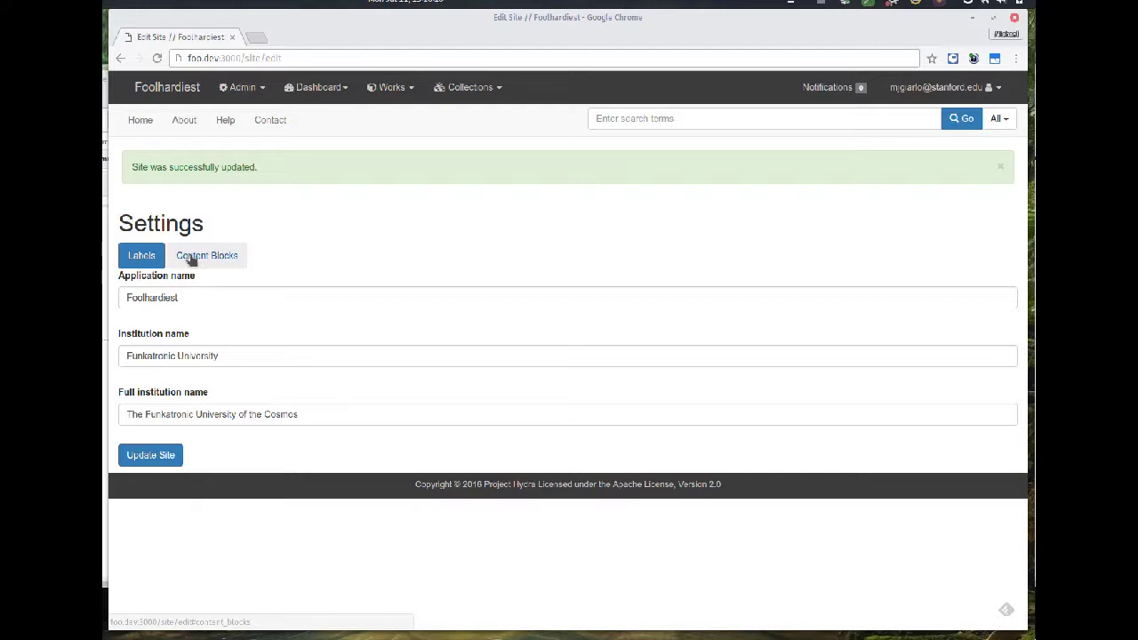
# - Preview the Home page announcement, return to Admin Settings labels and reload the page
pyautogui.click(191, 258)
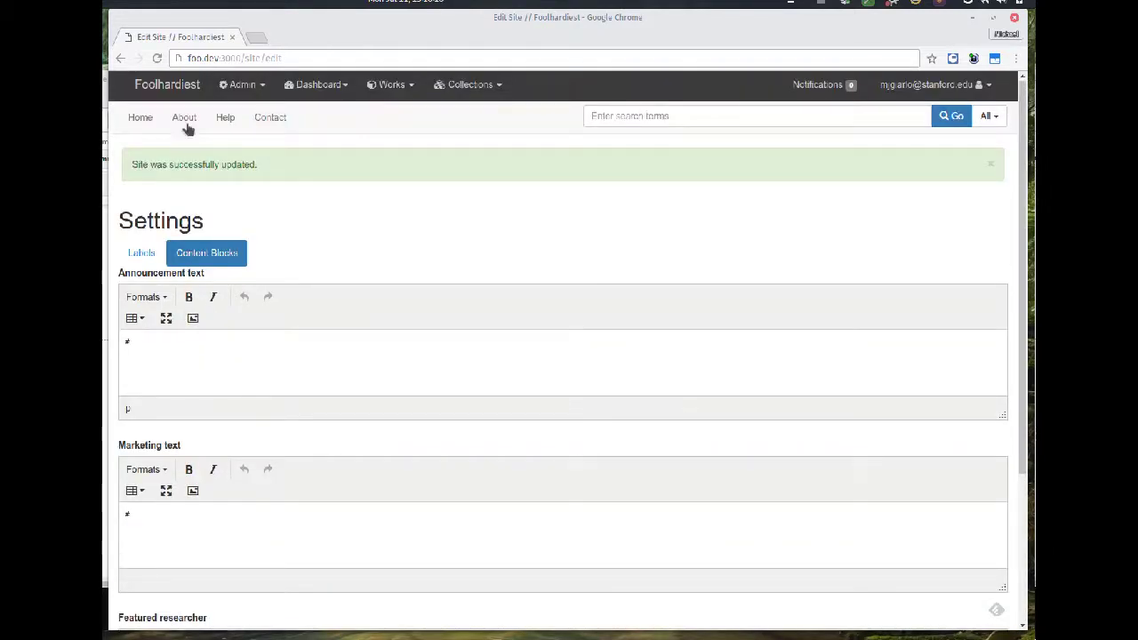
pyautogui.click(179, 92)
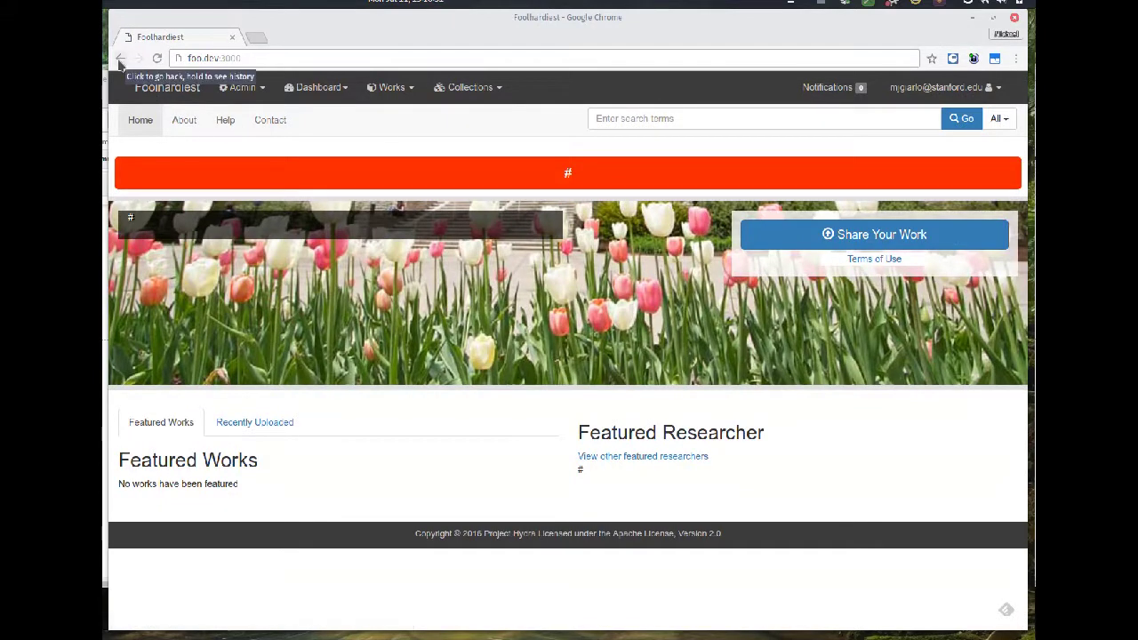
pyautogui.click(236, 93)
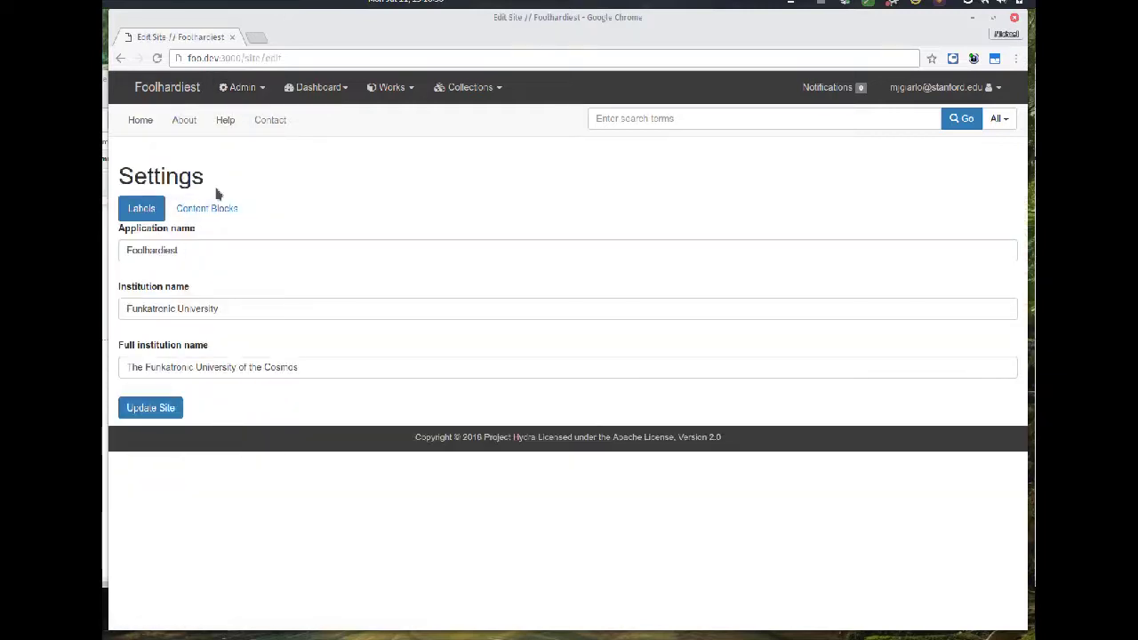
pyautogui.click(213, 209)
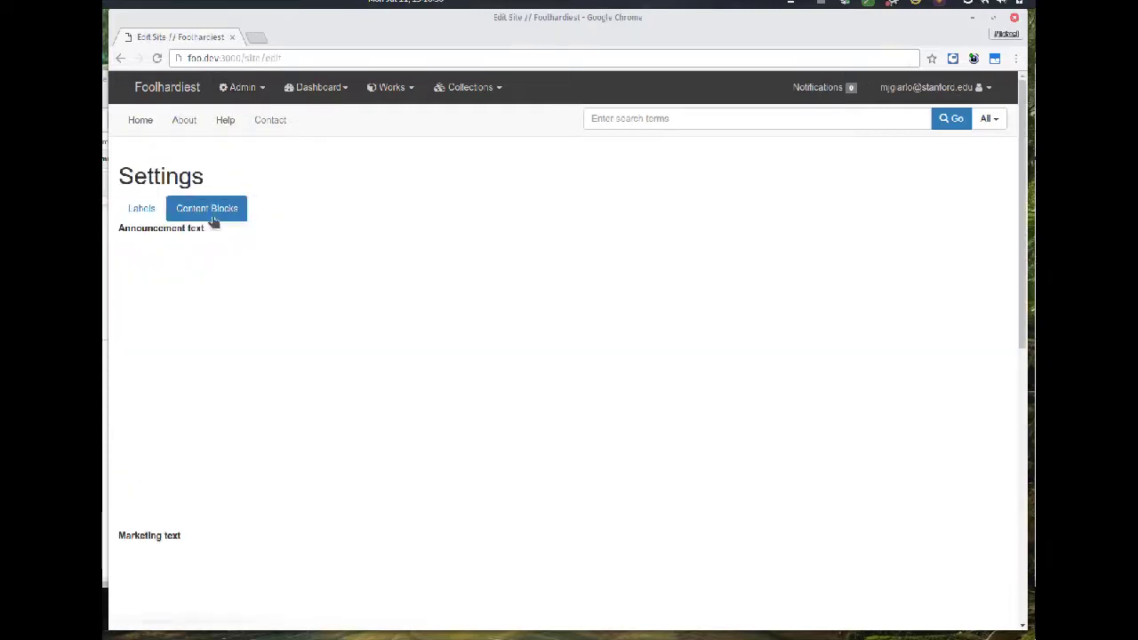
pyautogui.click(147, 215)
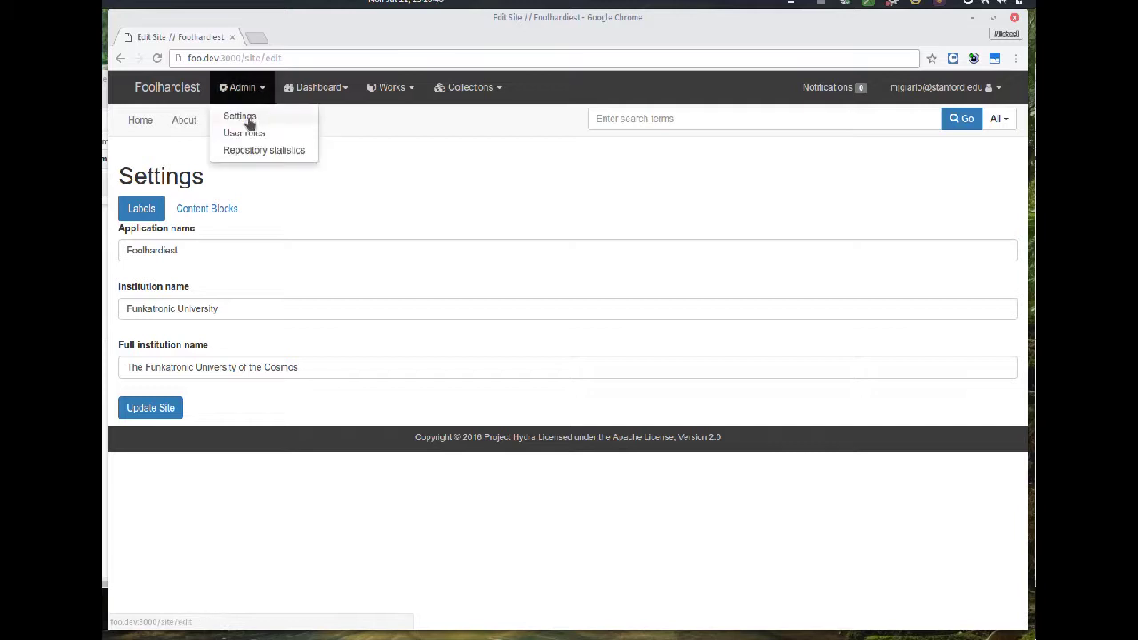
pyautogui.rightClick(228, 182)
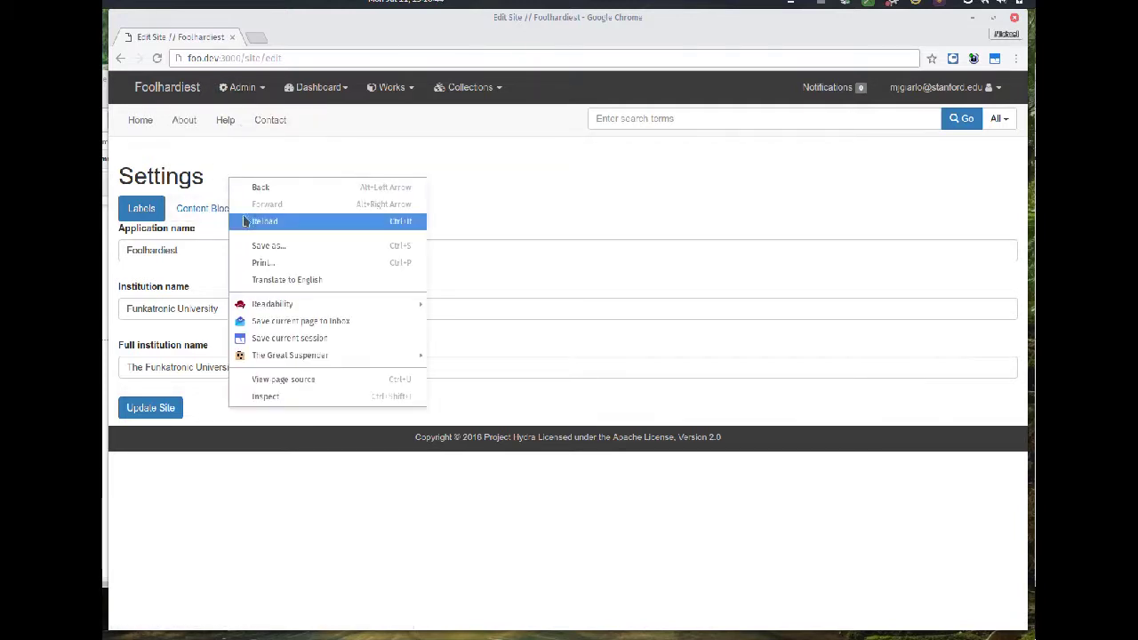
pyautogui.click(237, 221)
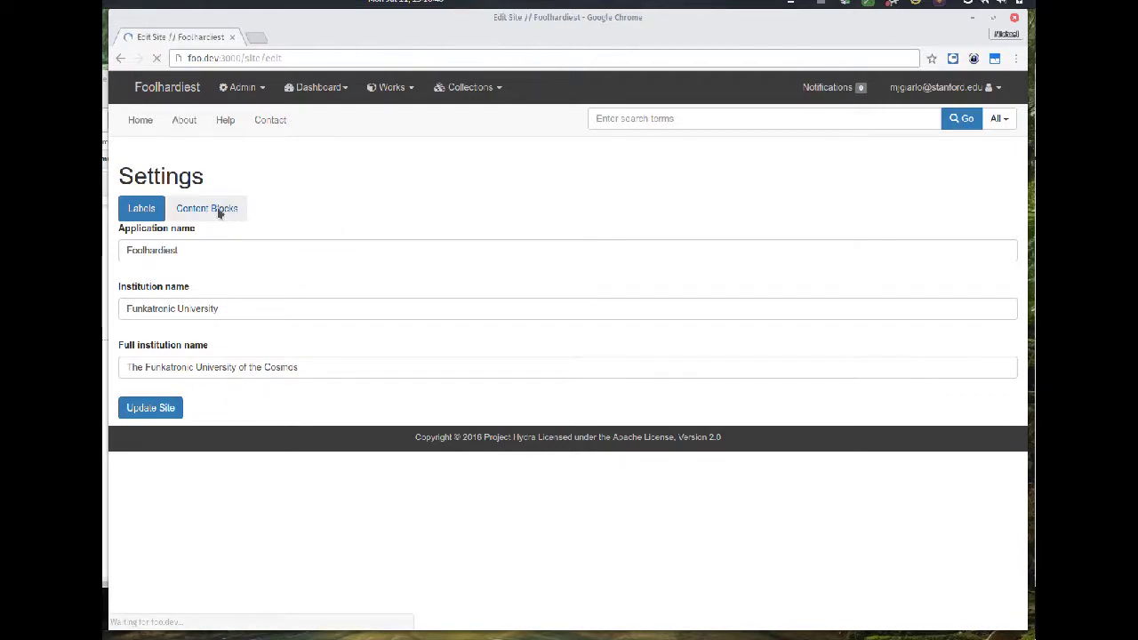
# - Enter announcement 'Site will be down tomorrow!' and marketing text 'Welcome to the foolhardiest repo ever!', then update the site
pyautogui.click(207, 209)
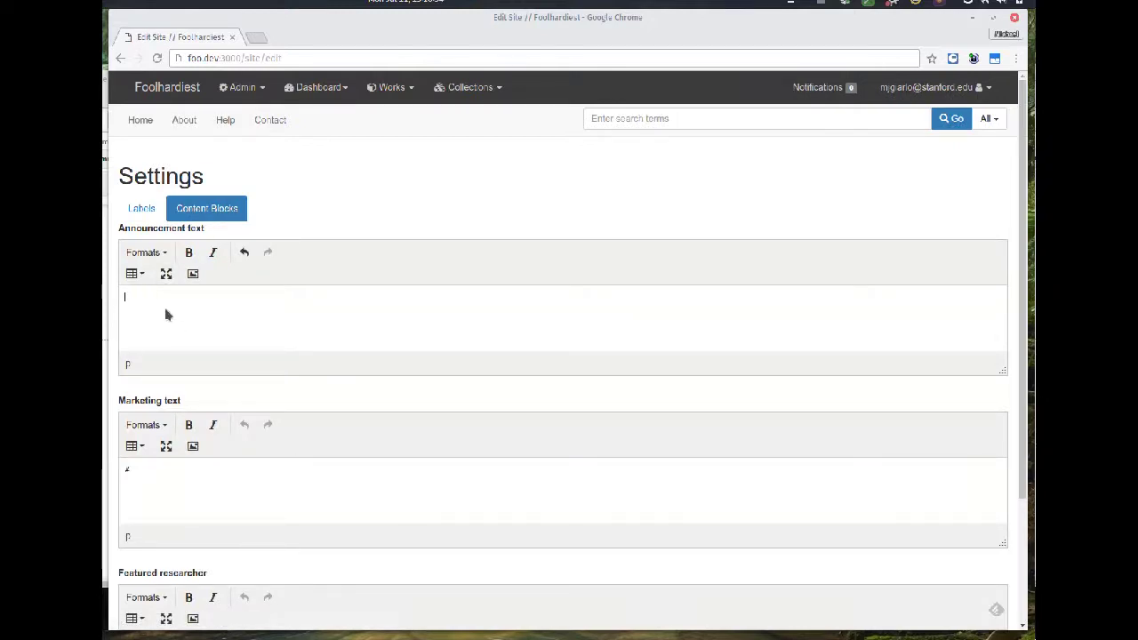
pyautogui.write('s')
pyautogui.write('Welc')
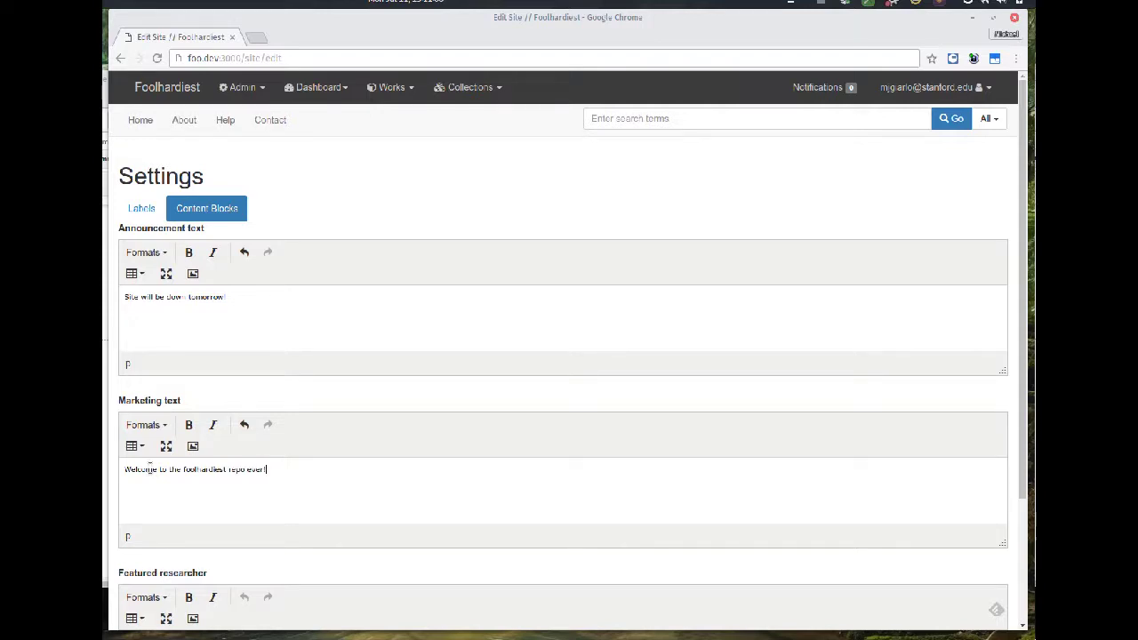
pyautogui.scroll(-3, 220, 369)
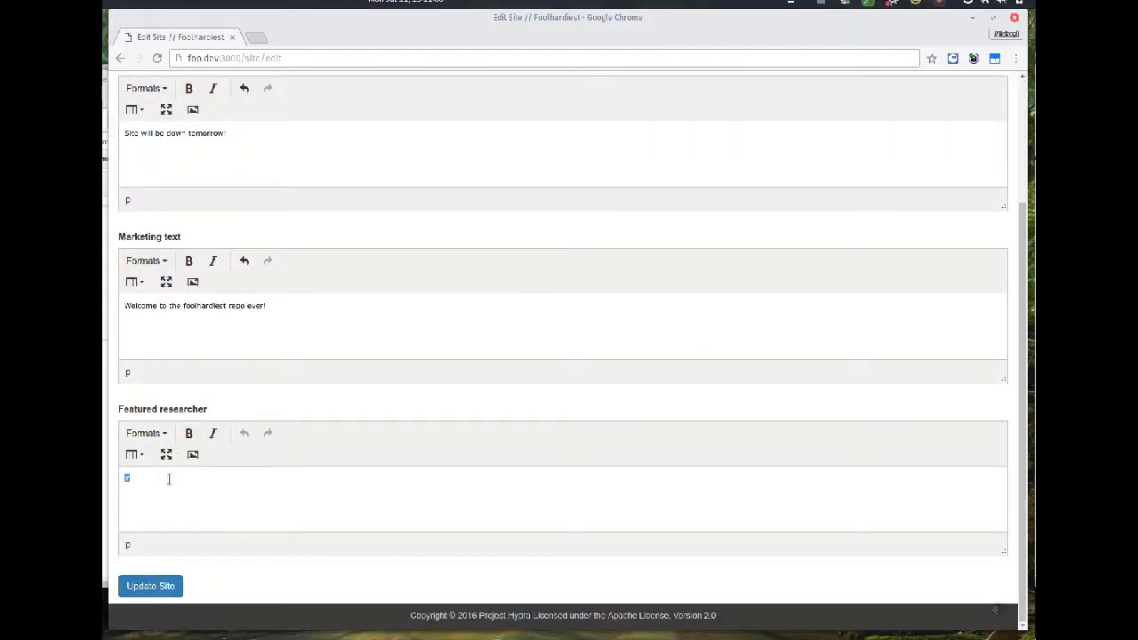
pyautogui.click(151, 591)
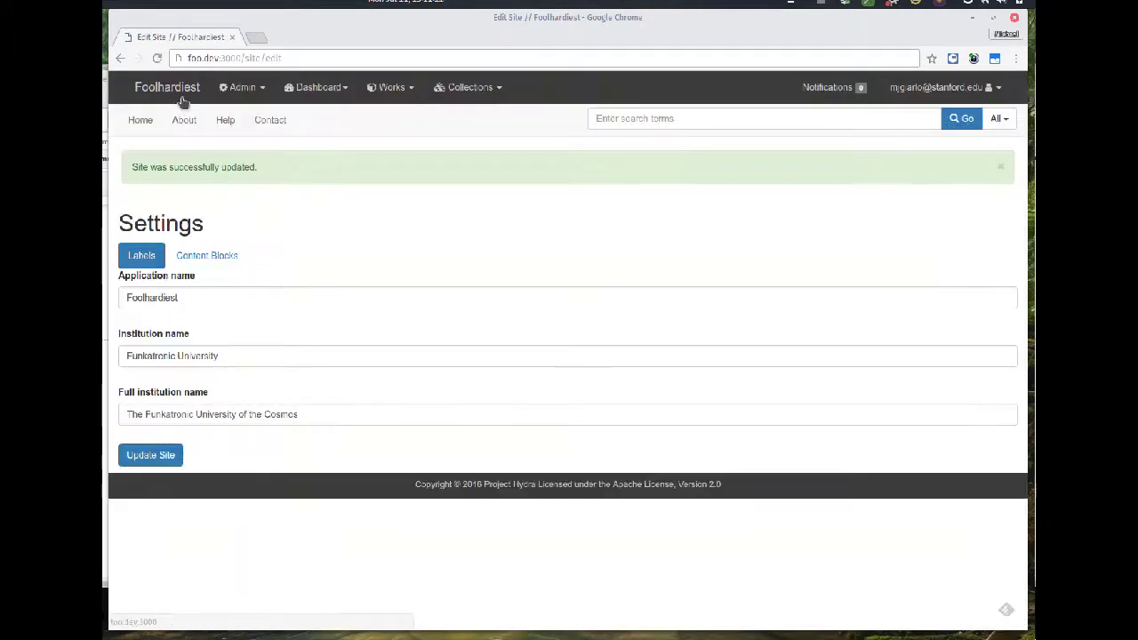
# - Open the Foolhardiest home page showing the new announcement banner, then the Admin menu
pyautogui.click(175, 92)
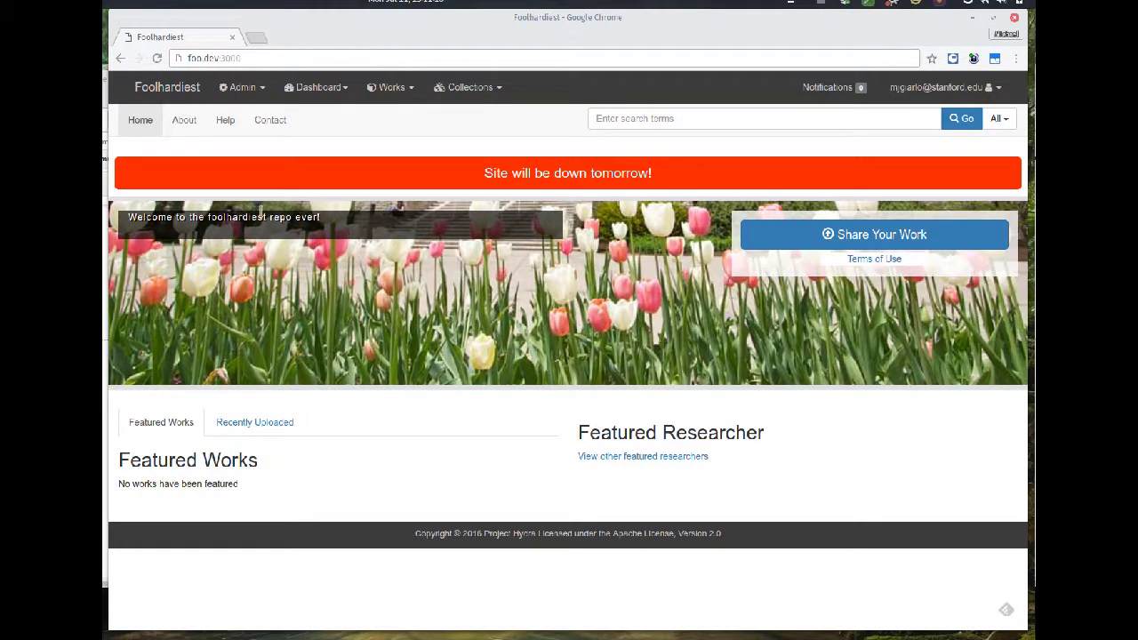
pyautogui.click(259, 89)
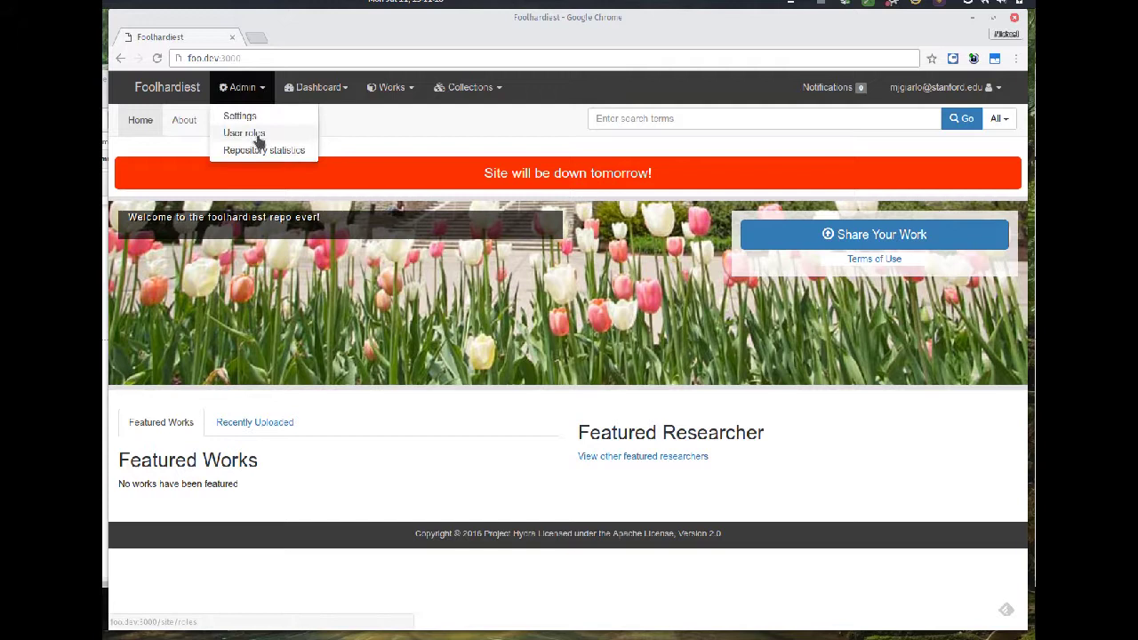
# - Review the User roles page, then the Works and Users repository statistics charts
pyautogui.click(258, 140)
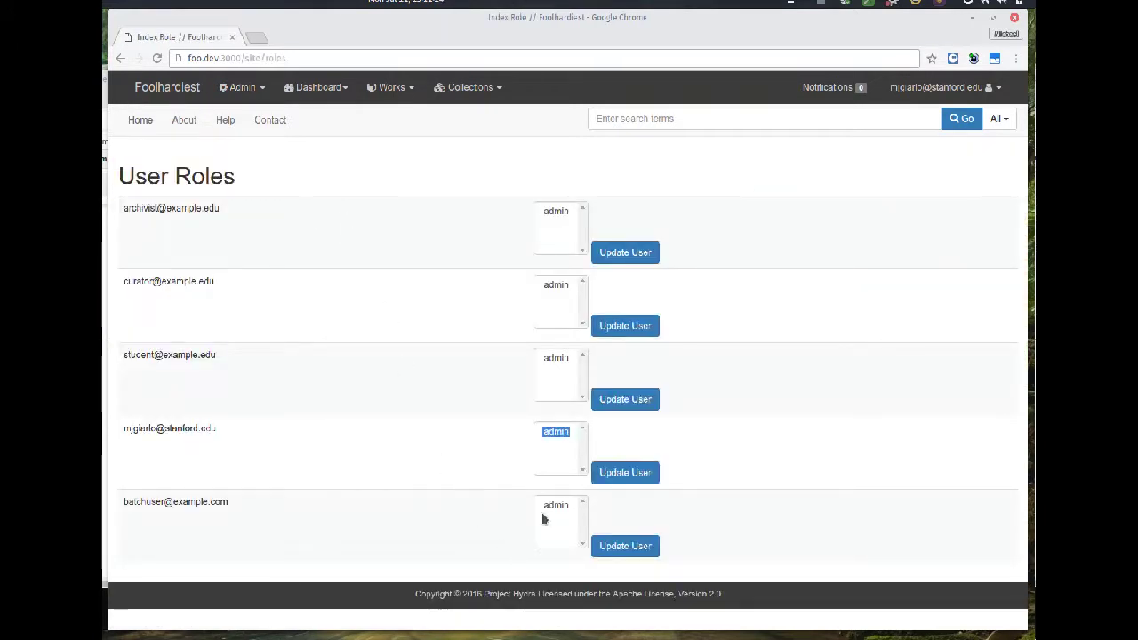
pyautogui.click(563, 441)
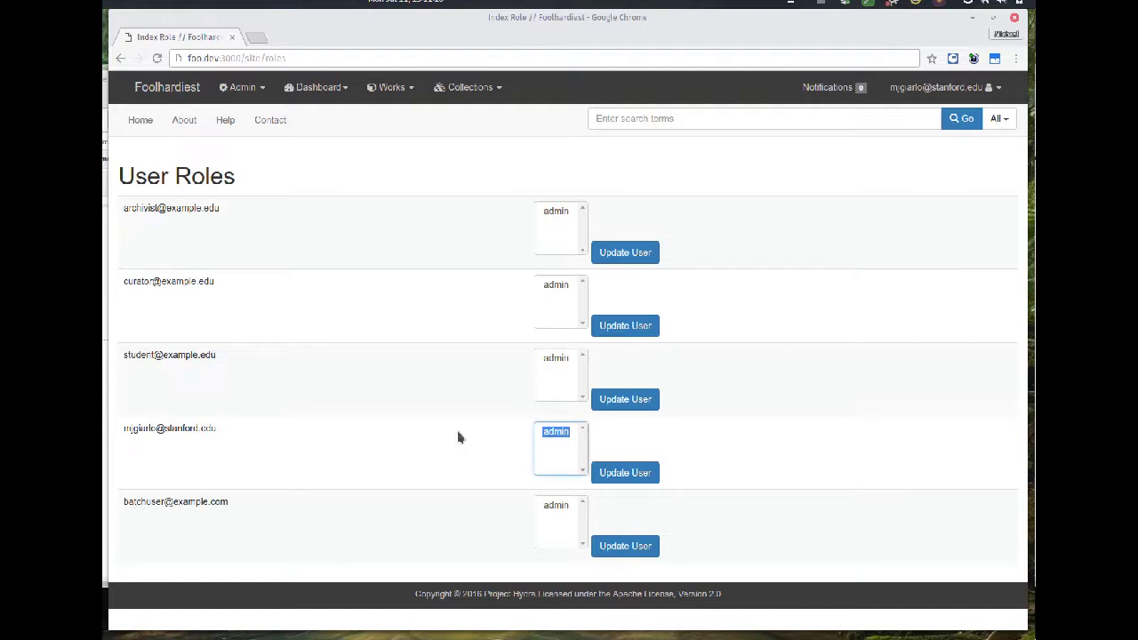
pyautogui.click(247, 87)
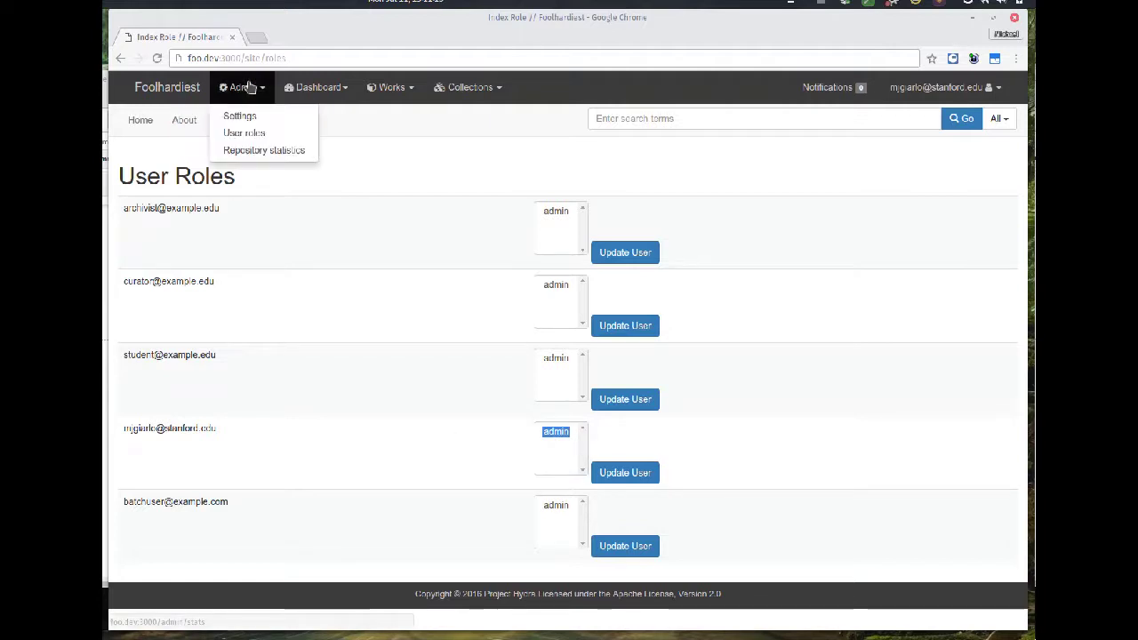
pyautogui.click(263, 150)
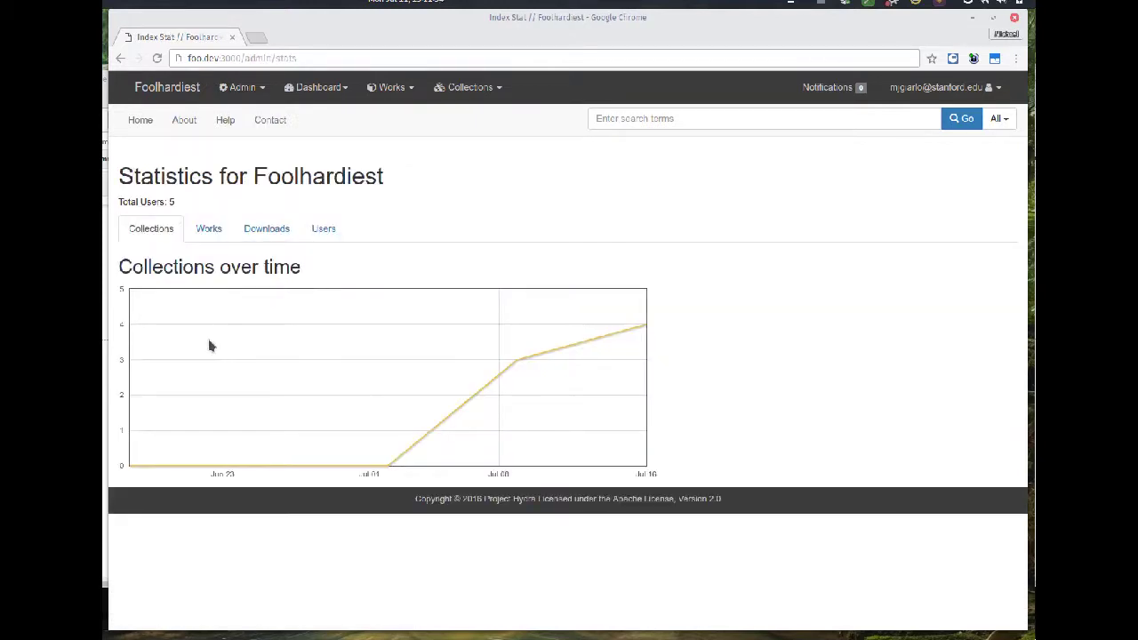
pyautogui.click(216, 228)
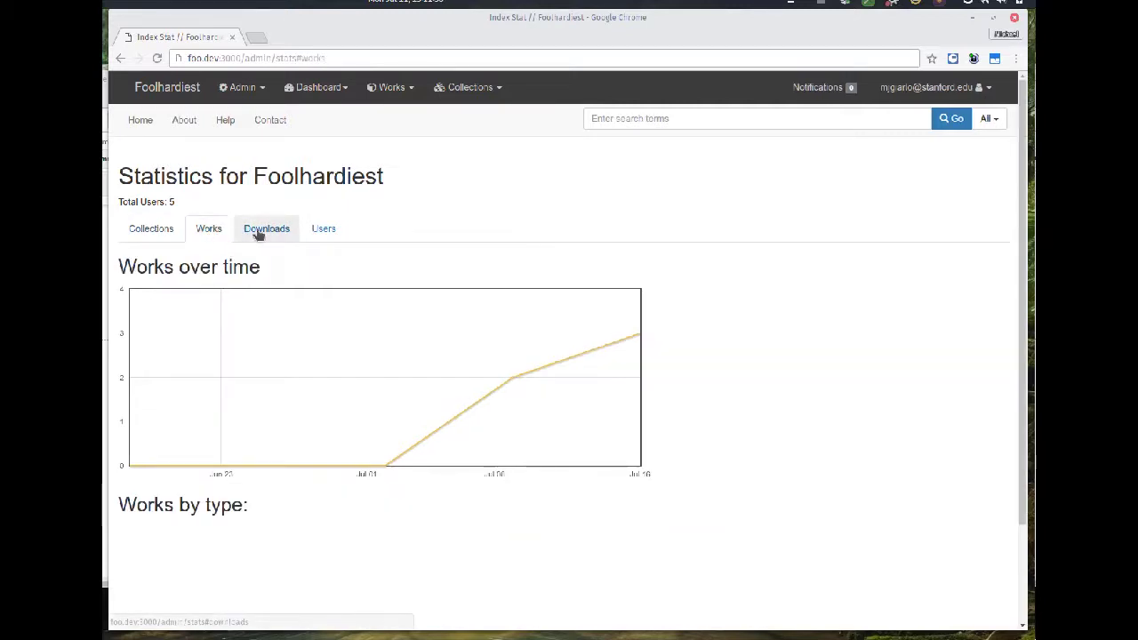
pyautogui.click(322, 230)
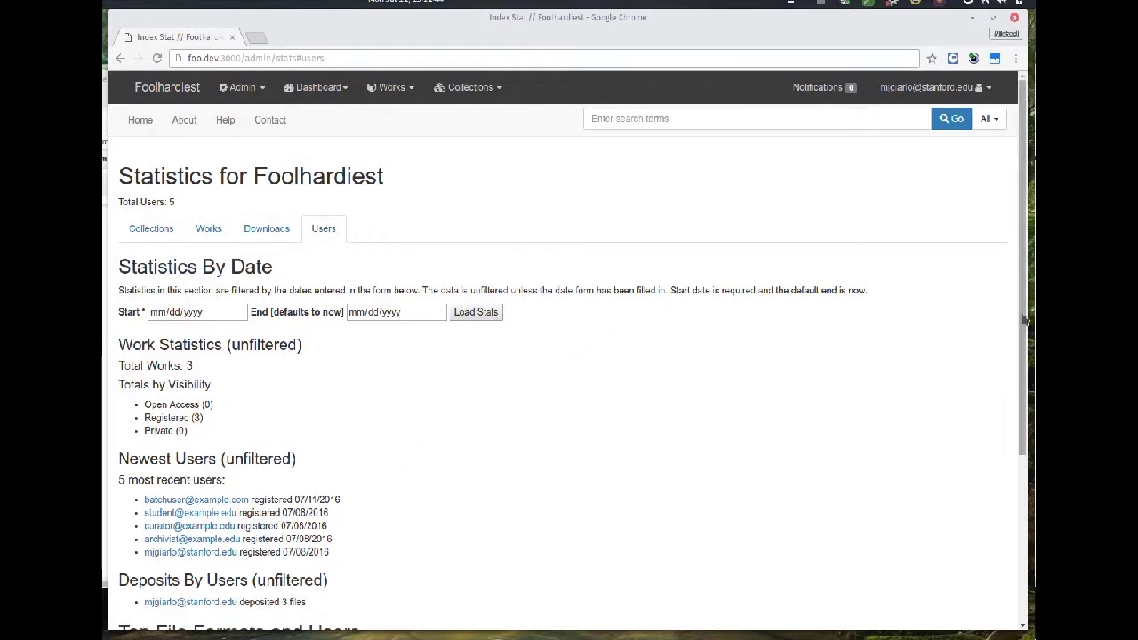
pyautogui.moveTo(1024, 320); pyautogui.dragTo(1031, 404)
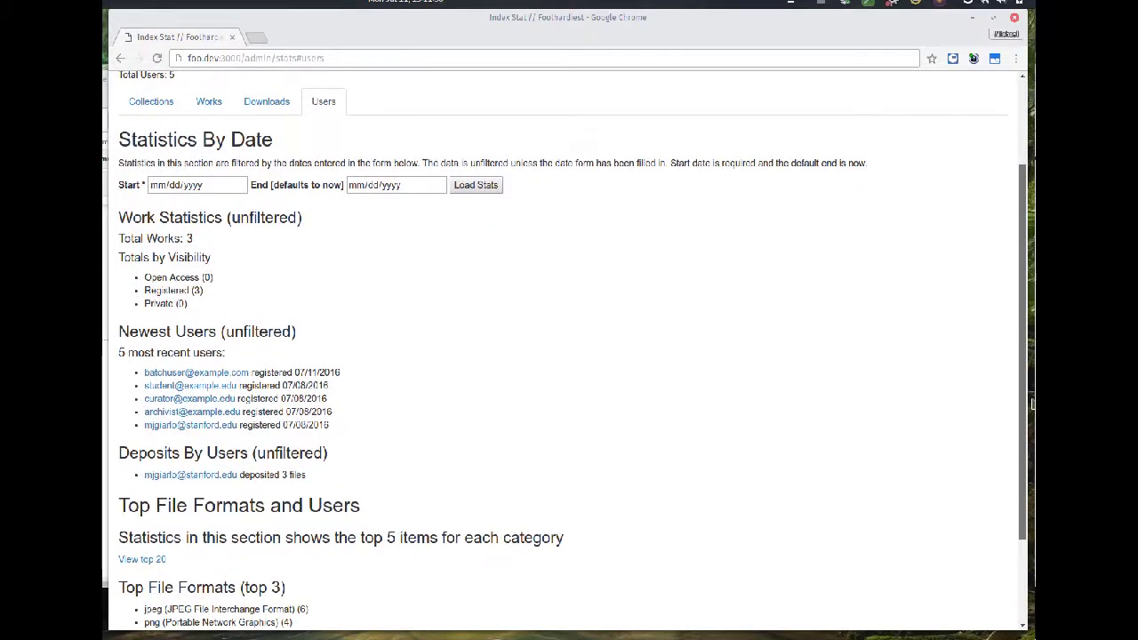
pyautogui.moveTo(1031, 405); pyautogui.dragTo(991, 272)
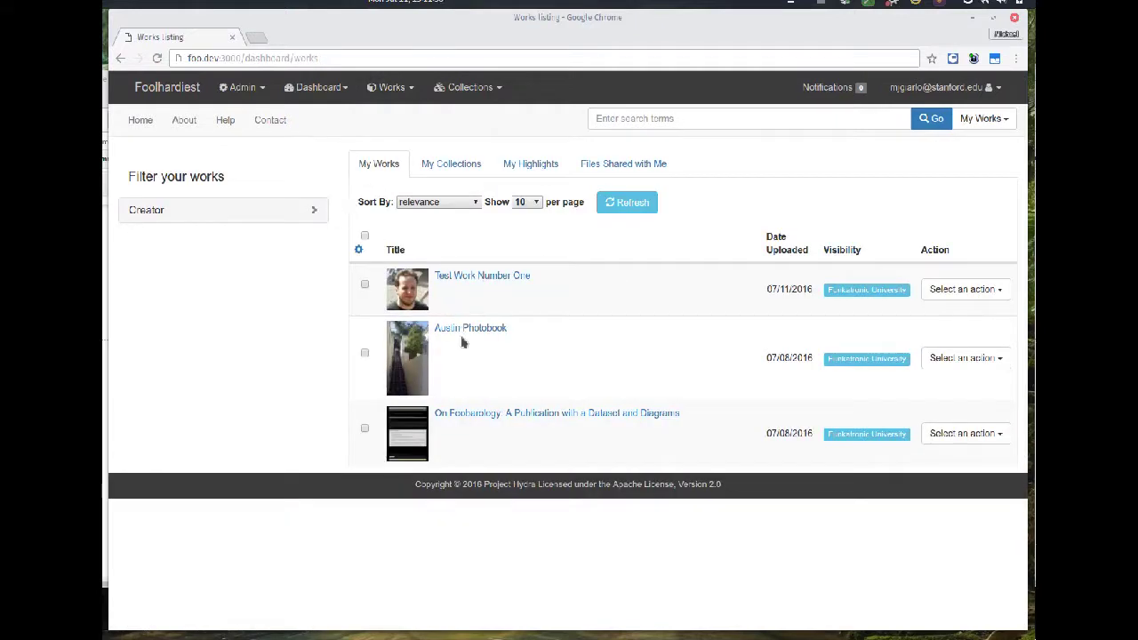
pyautogui.click(472, 414)
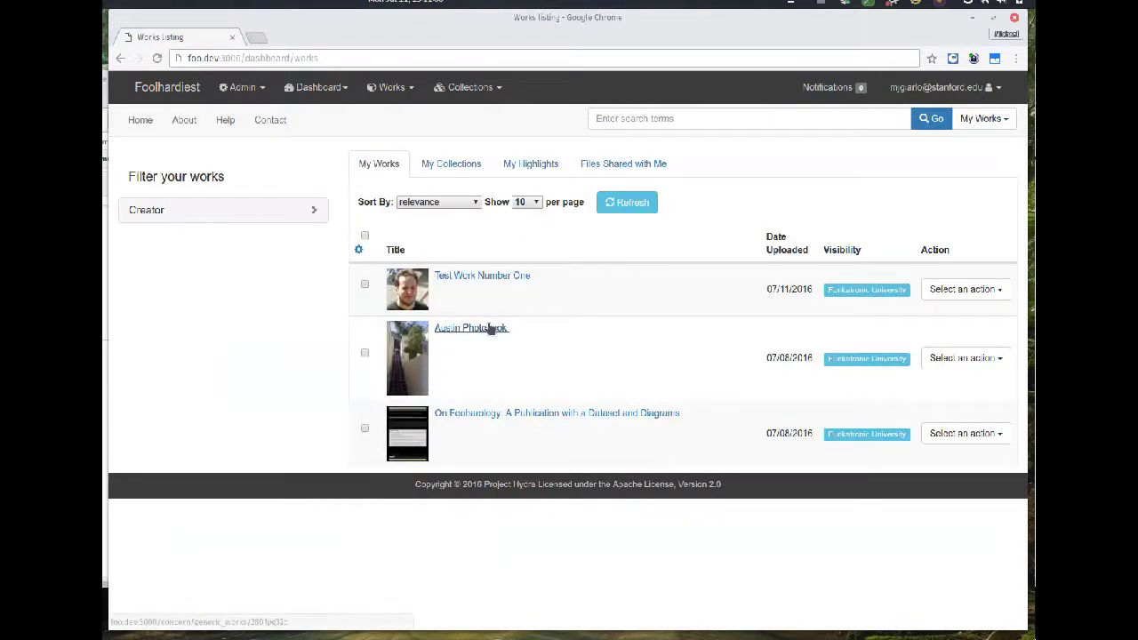
pyautogui.click(490, 329)
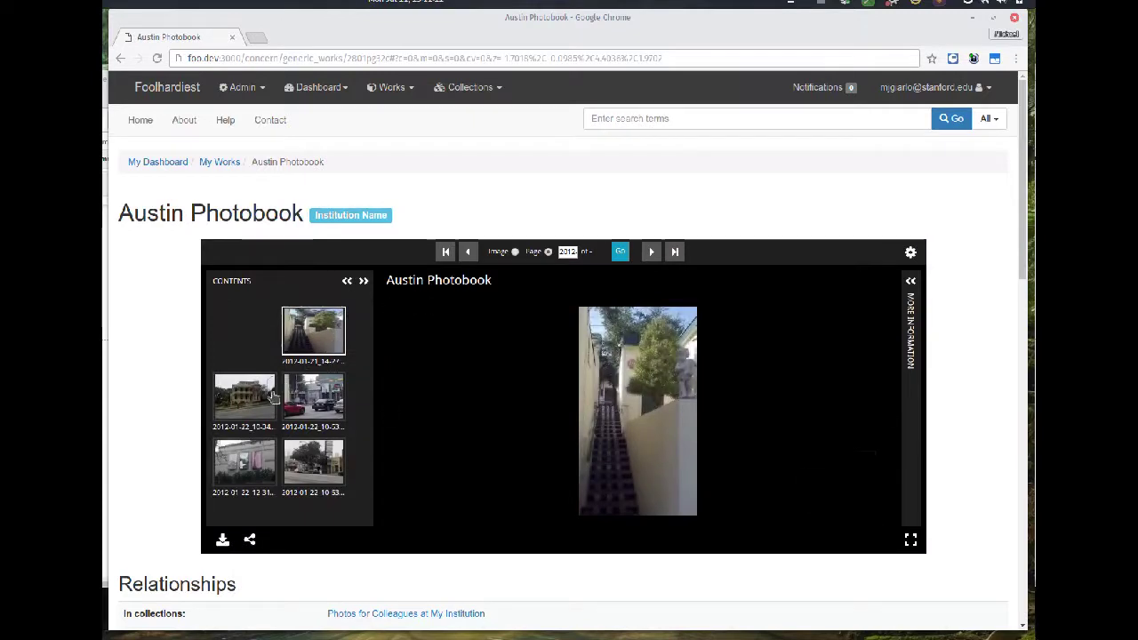
pyautogui.click(257, 401)
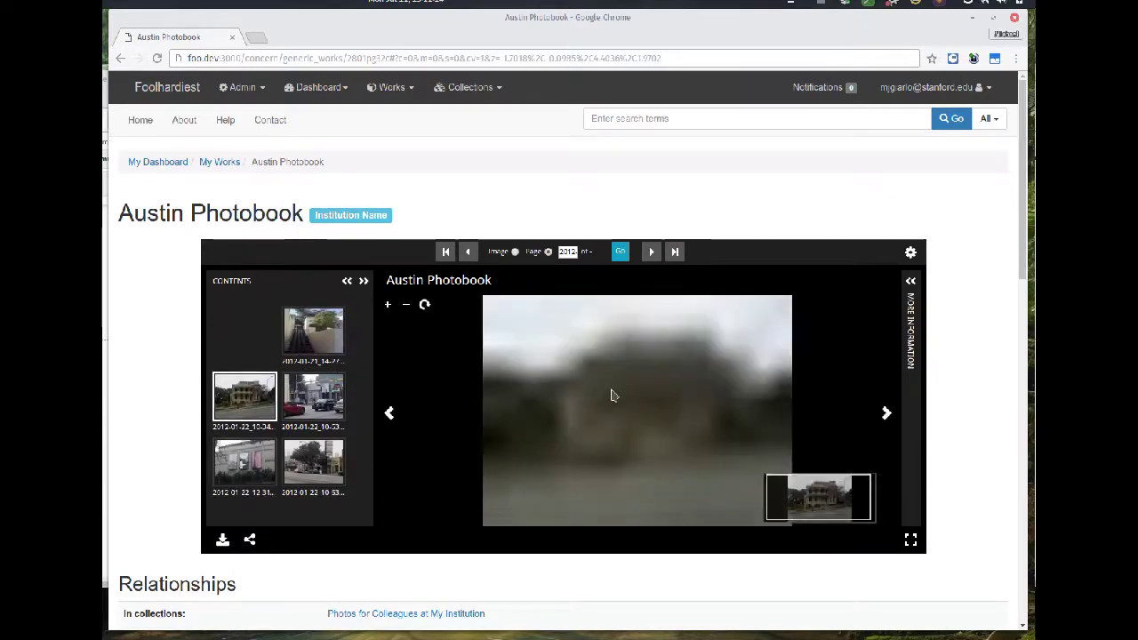
pyautogui.scroll(5, 613, 396)
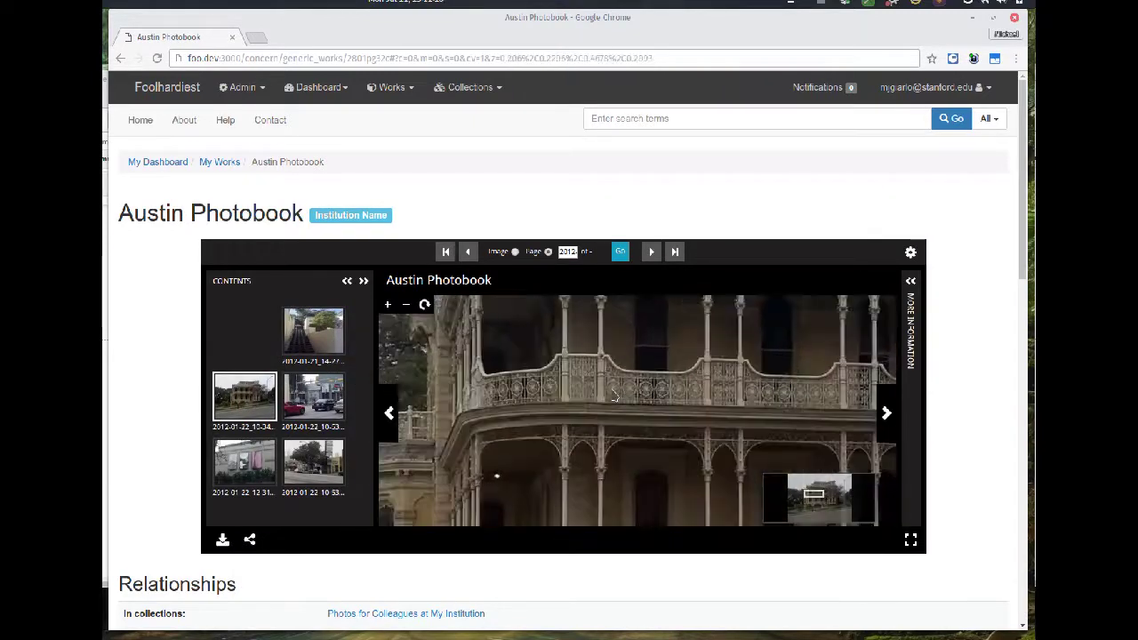
pyautogui.scroll(-5, 589, 405)
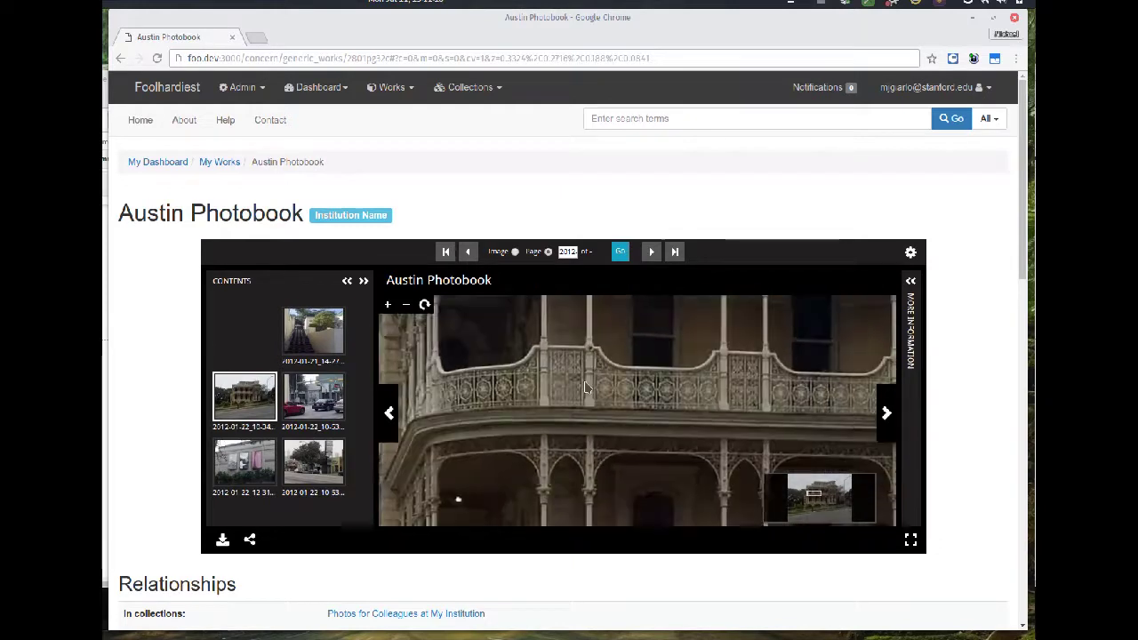
pyautogui.moveTo(298, 456); pyautogui.dragTo(498, 444)
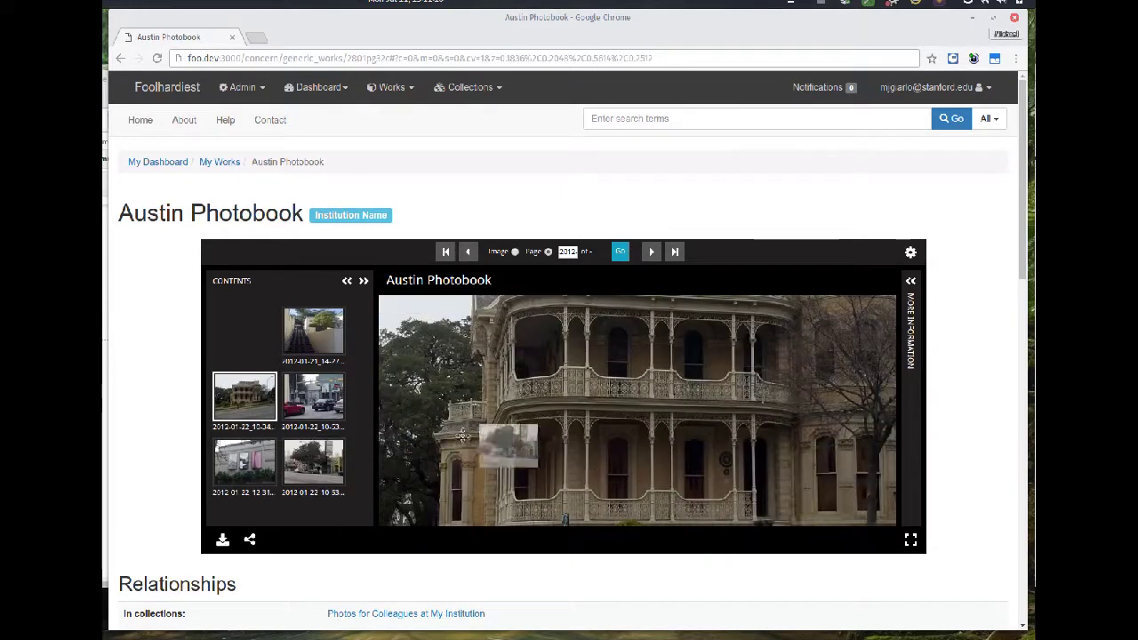
pyautogui.click(313, 460)
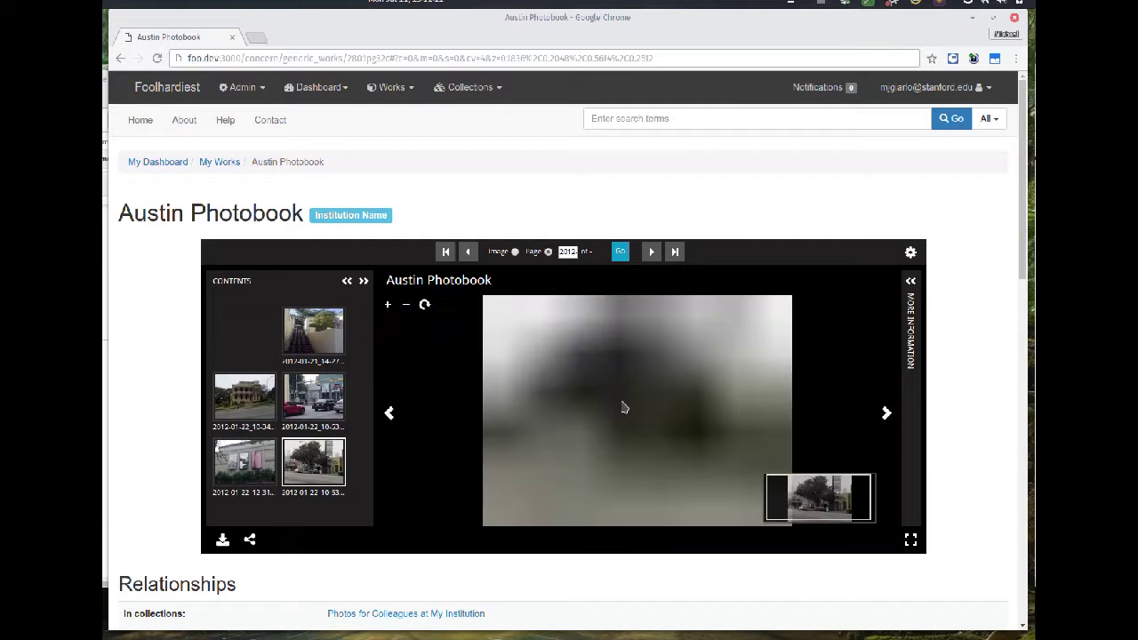
pyautogui.click(424, 307)
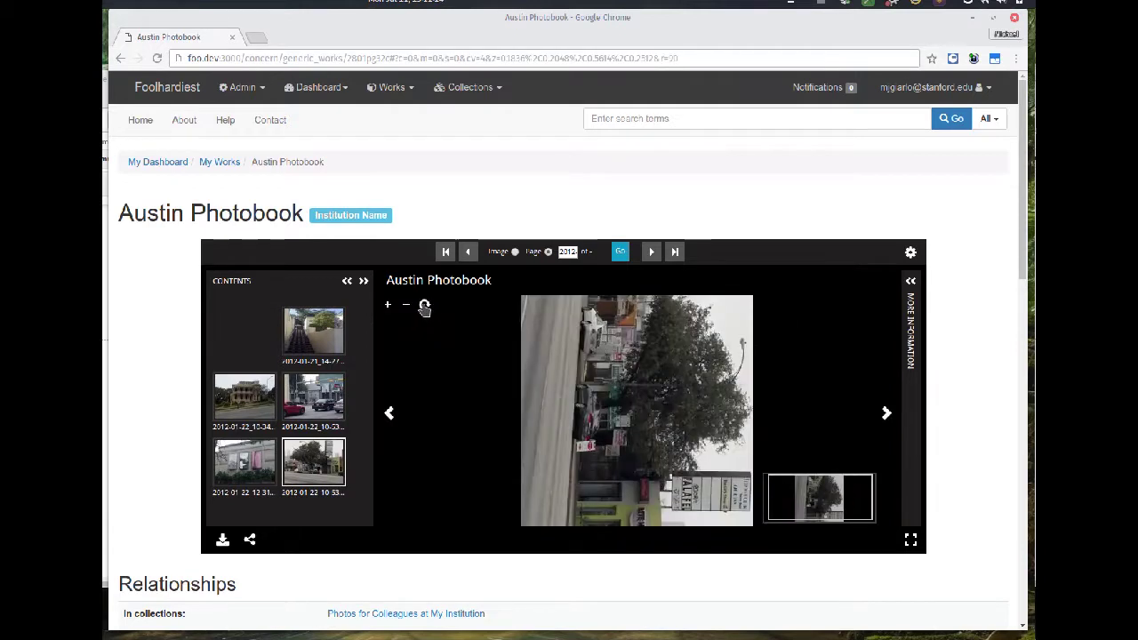
pyautogui.click(424, 307)
pyautogui.click(424, 308)
pyautogui.click(424, 308)
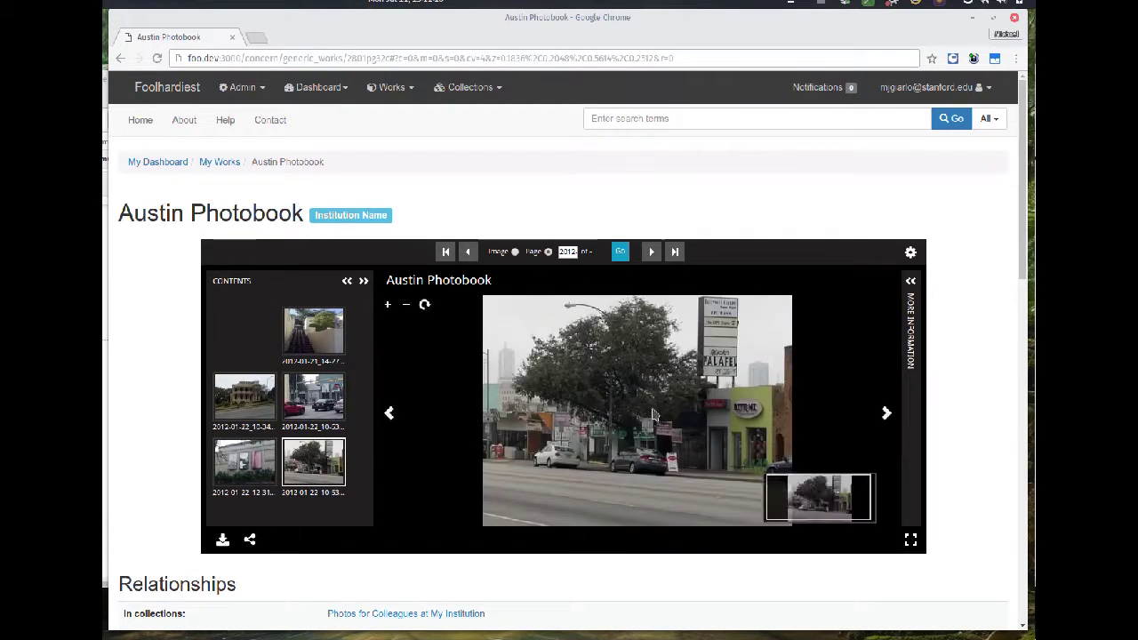
pyautogui.scroll(3, 653, 416)
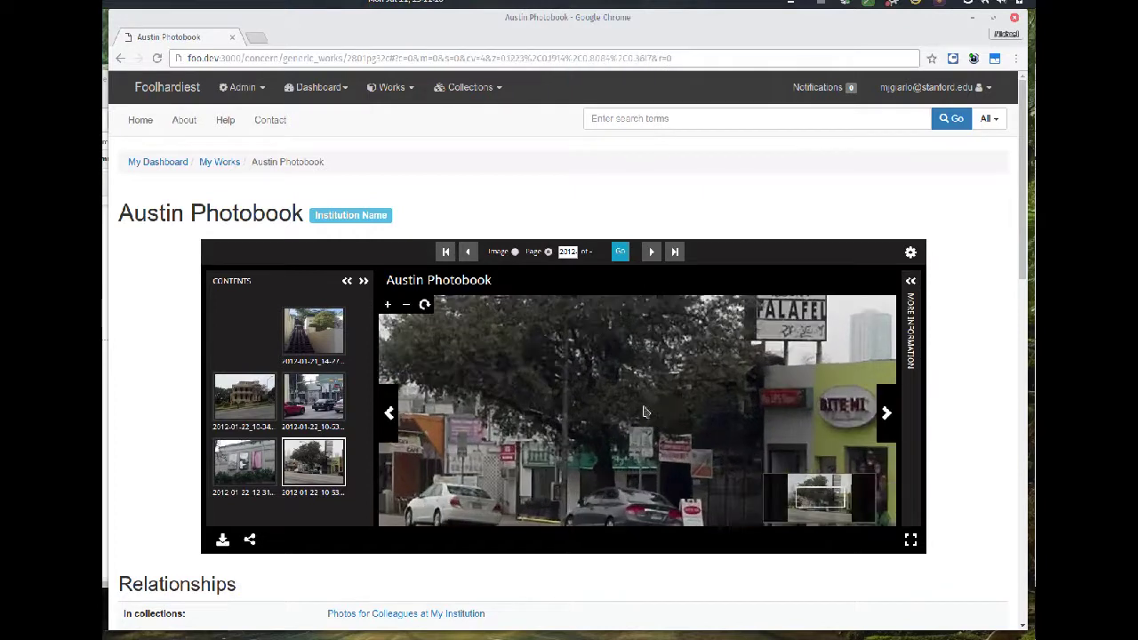
pyautogui.scroll(-4, 654, 415)
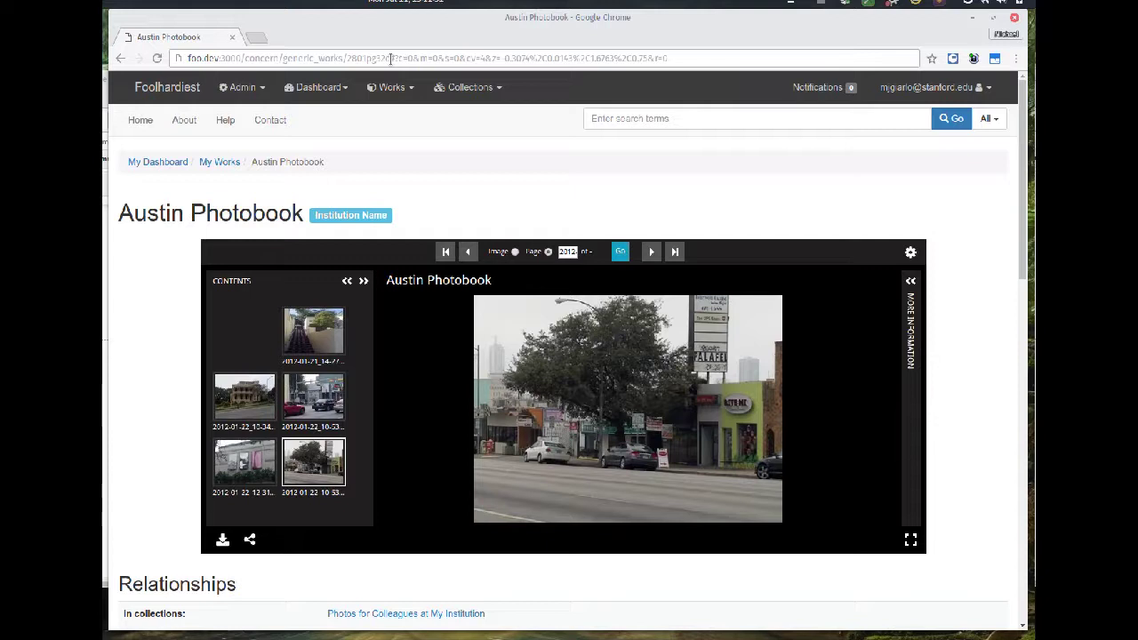
pyautogui.moveTo(398, 58); pyautogui.dragTo(692, 59)
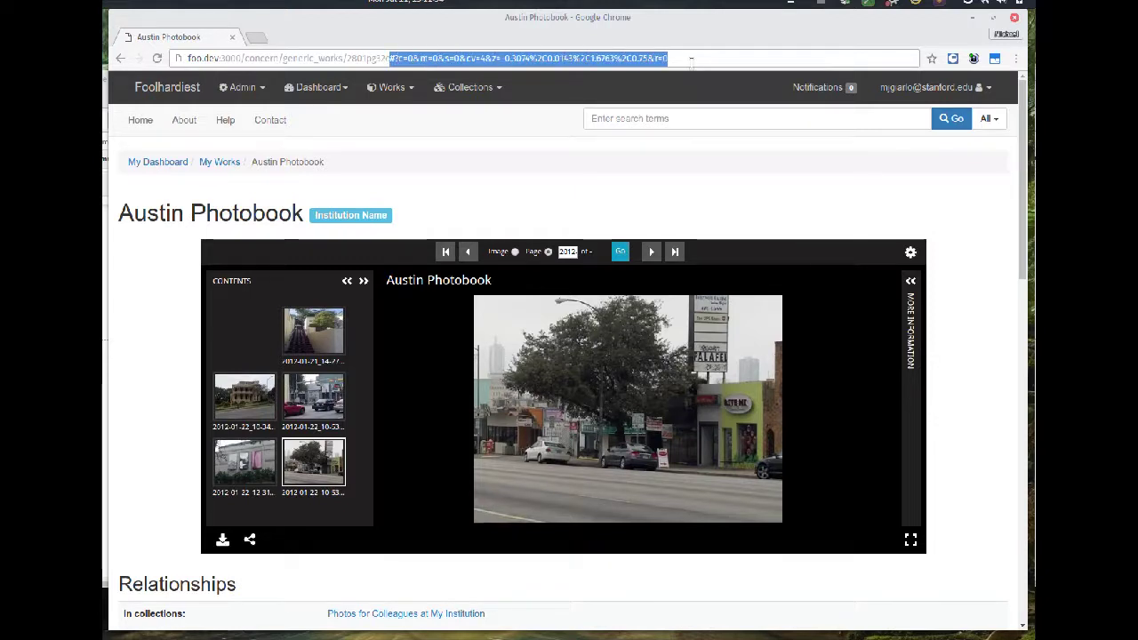
pyautogui.write('/manifest.j')
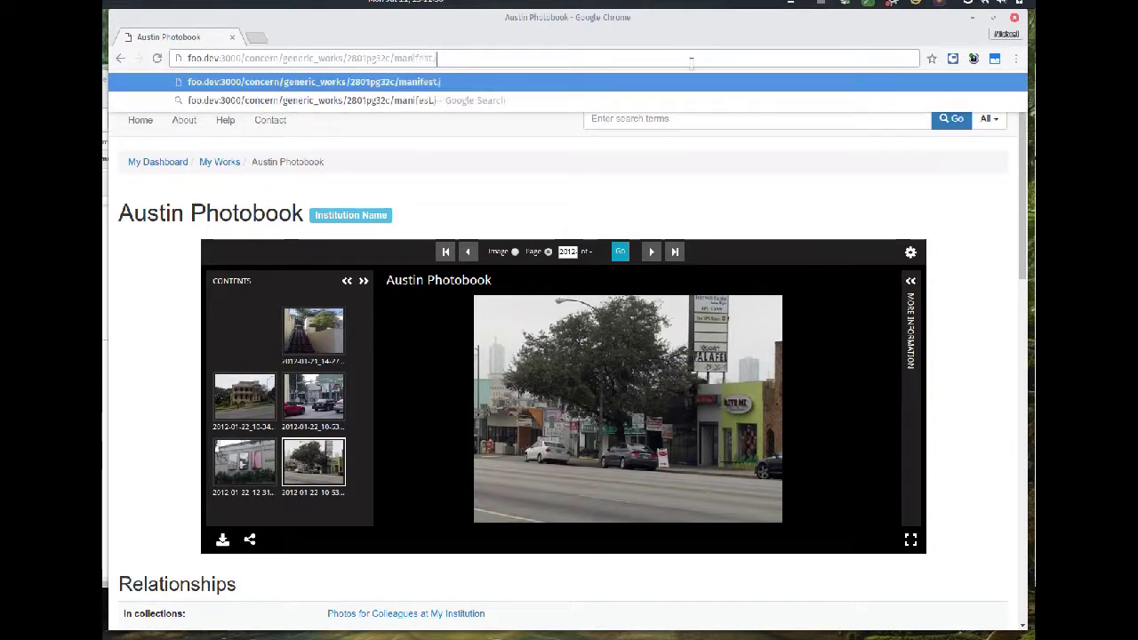
pyautogui.write('son')
pyautogui.press('Return')
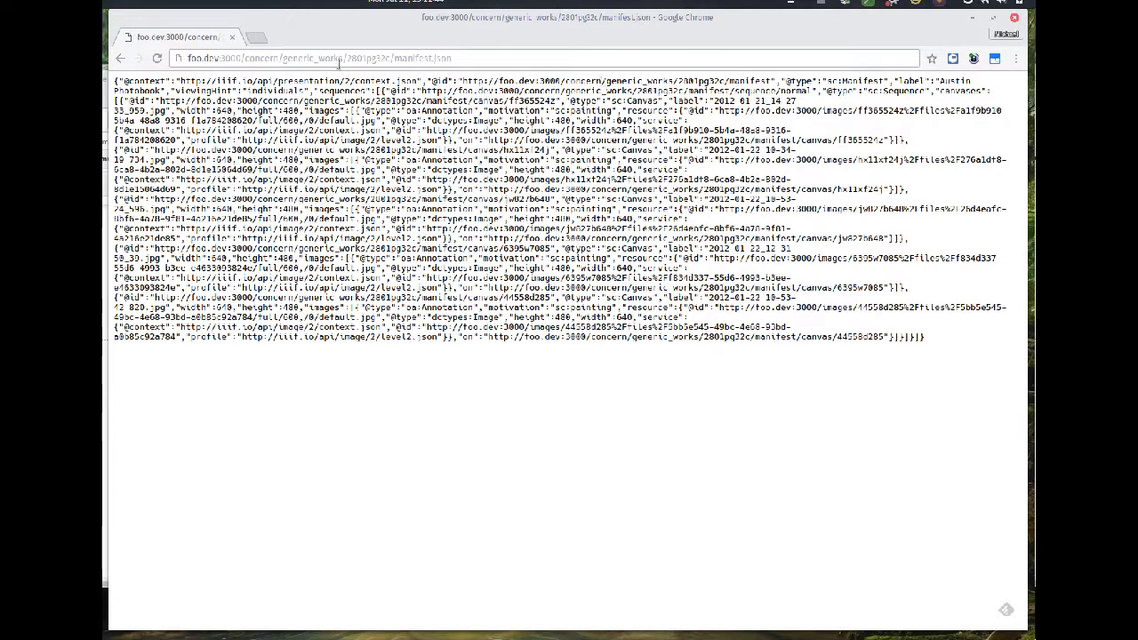
pyautogui.click(120, 58)
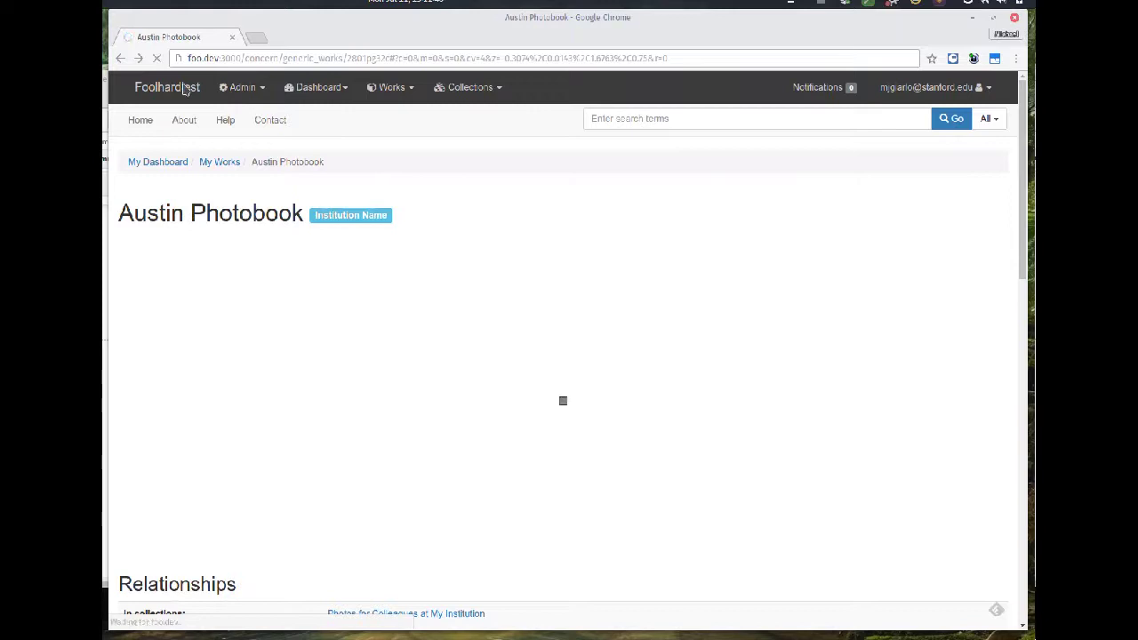
# - Go from the Foolhardiest home page to localhost:3000, returning from Log in to the splash page
pyautogui.click(185, 89)
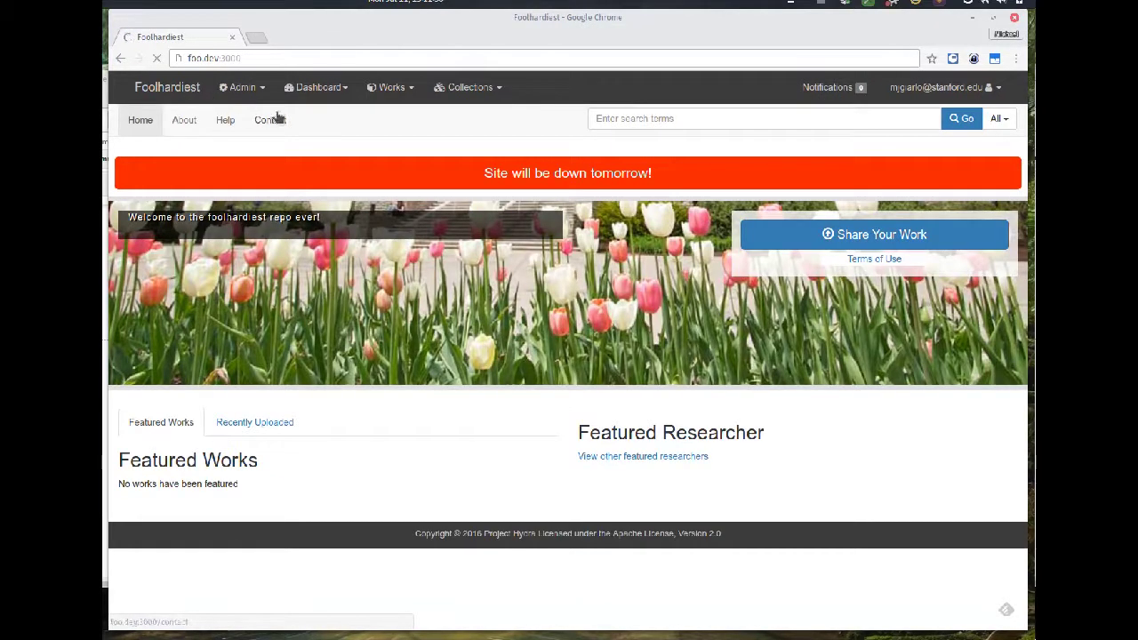
pyautogui.click(215, 60)
pyautogui.write('localhost:')
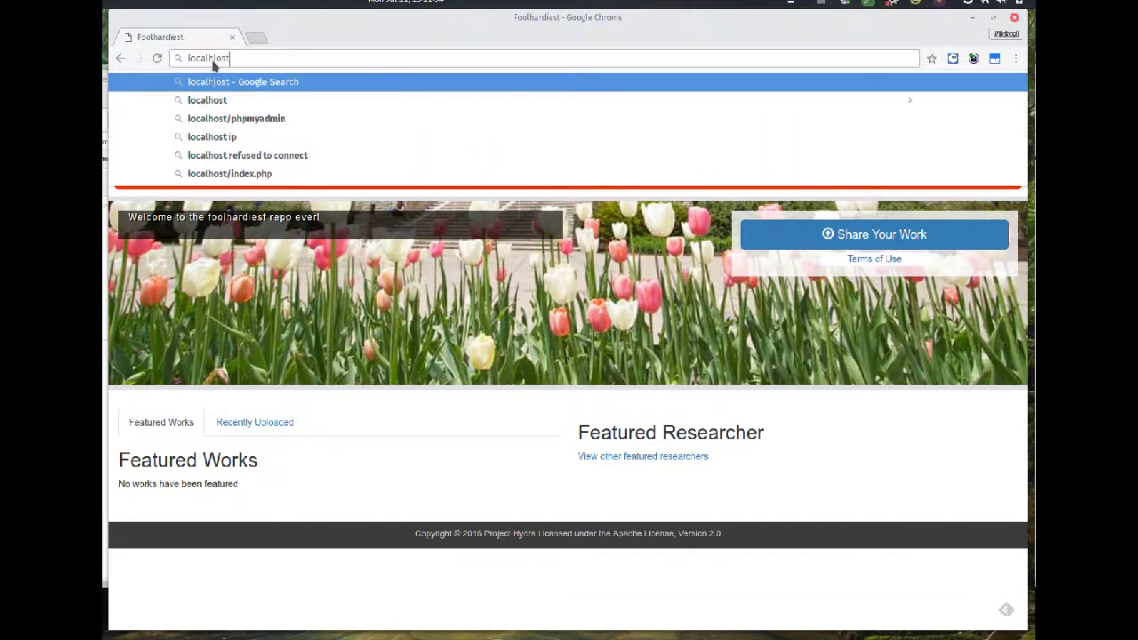
pyautogui.press('Return')
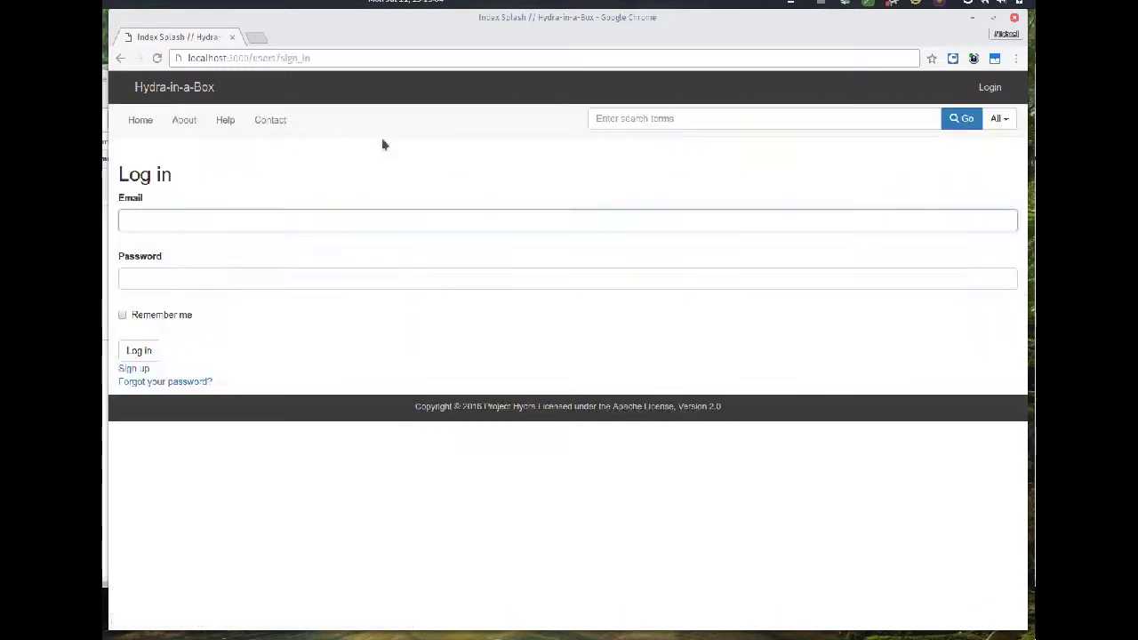
pyautogui.click(119, 58)
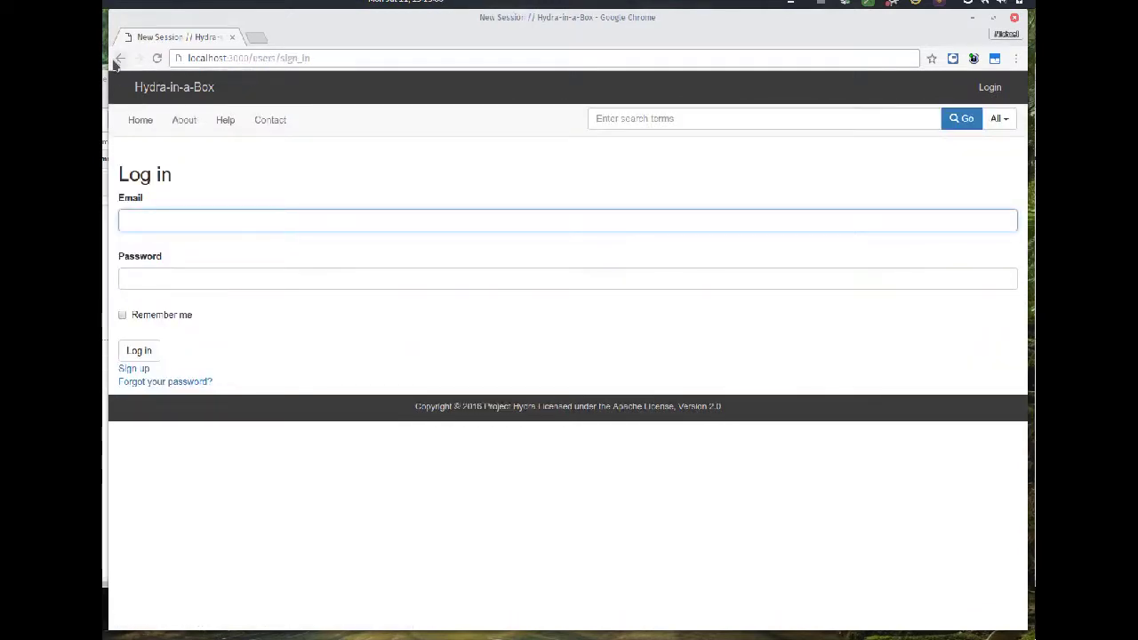
# - Create a new repository titled 'Bartholomew' with short name 'bar'
pyautogui.click(568, 240)
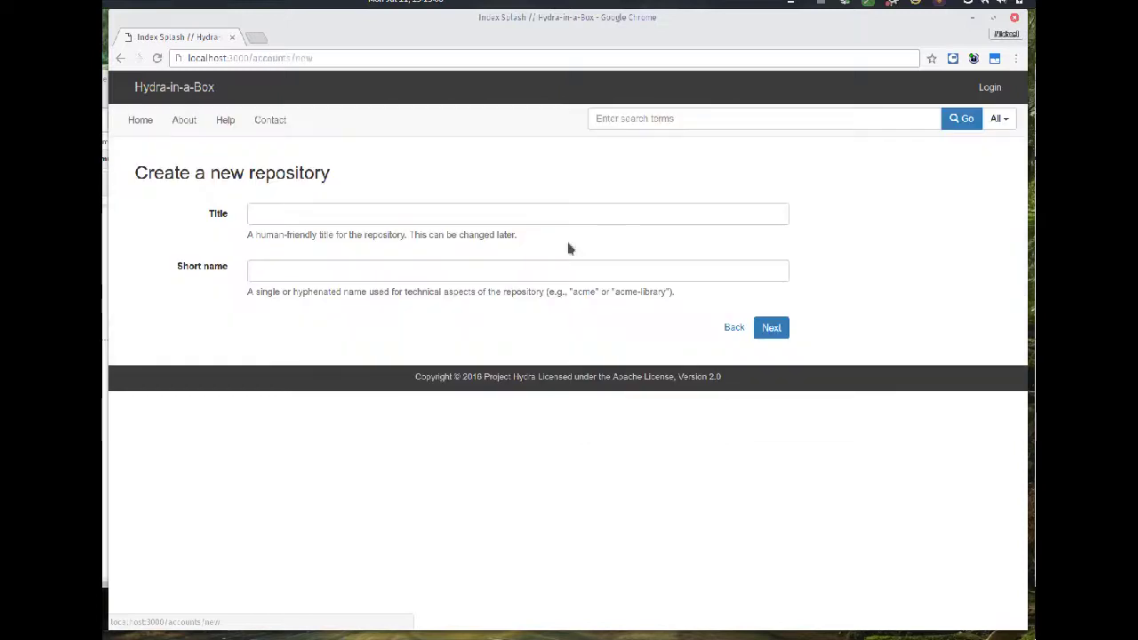
pyautogui.click(302, 214)
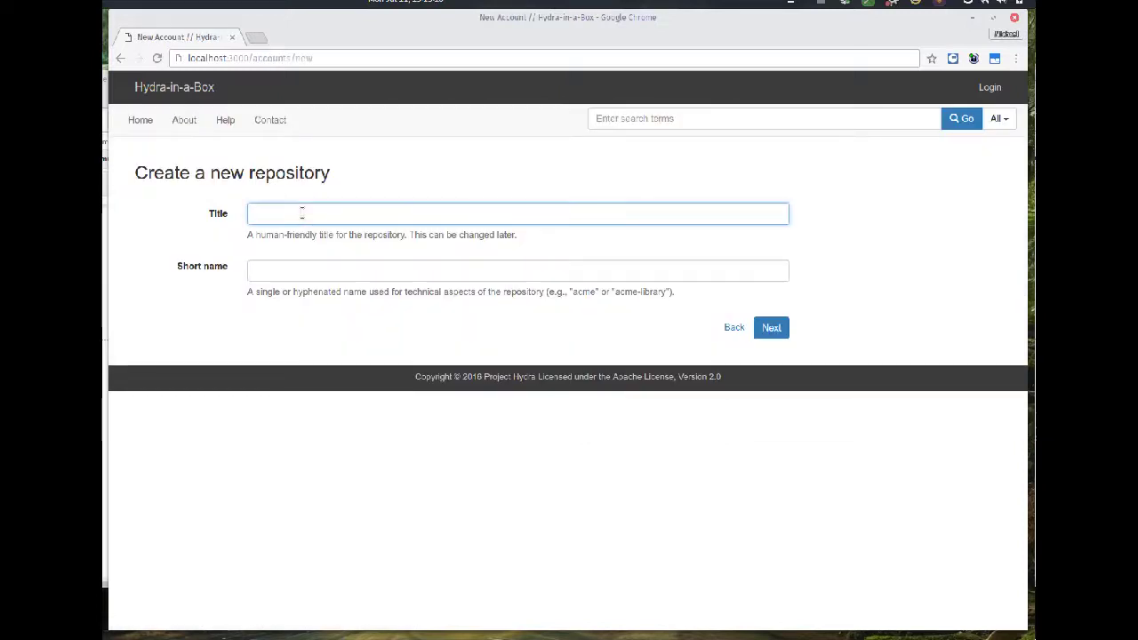
pyautogui.write('bar')
pyautogui.press('Down')
pyautogui.press('Tab')
pyautogui.write('ba')
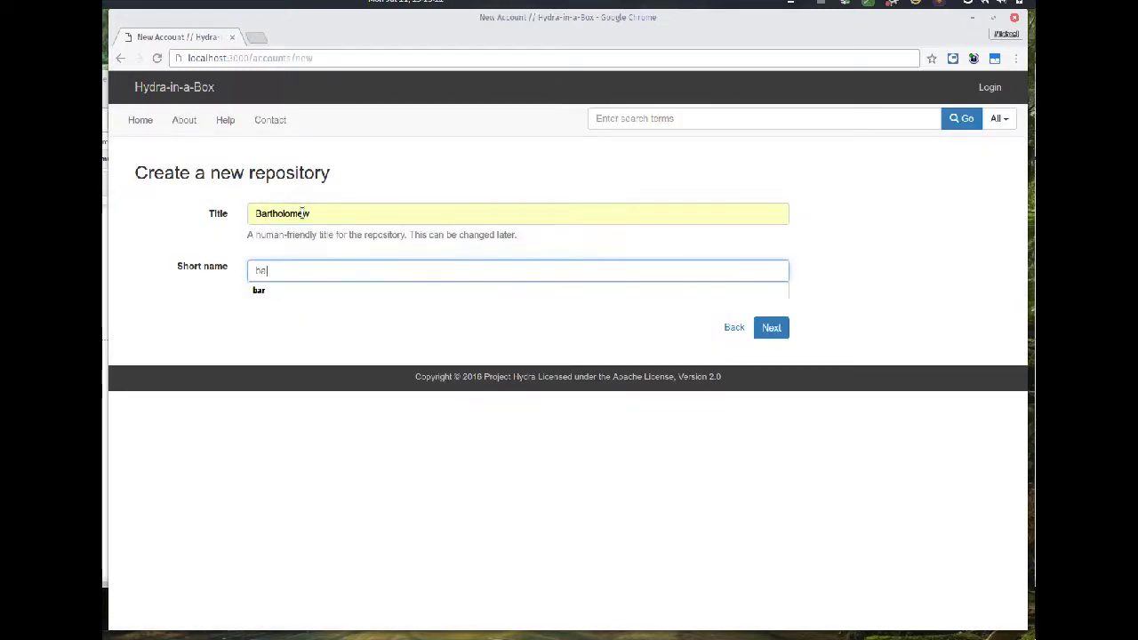
pyautogui.write('r')
pyautogui.click(382, 331)
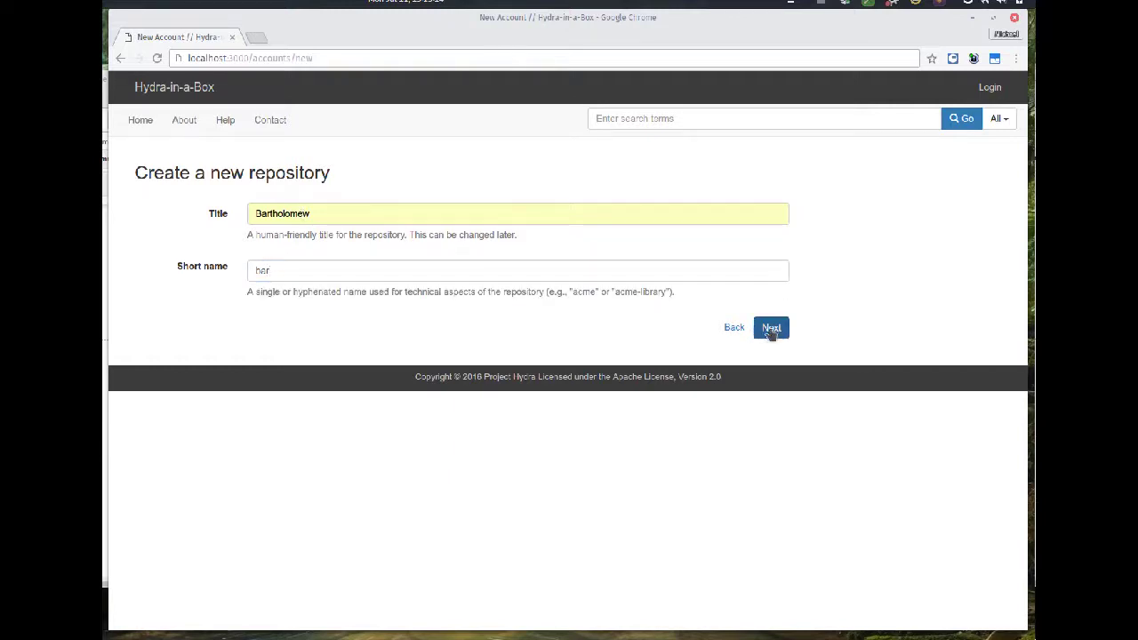
pyautogui.click(771, 329)
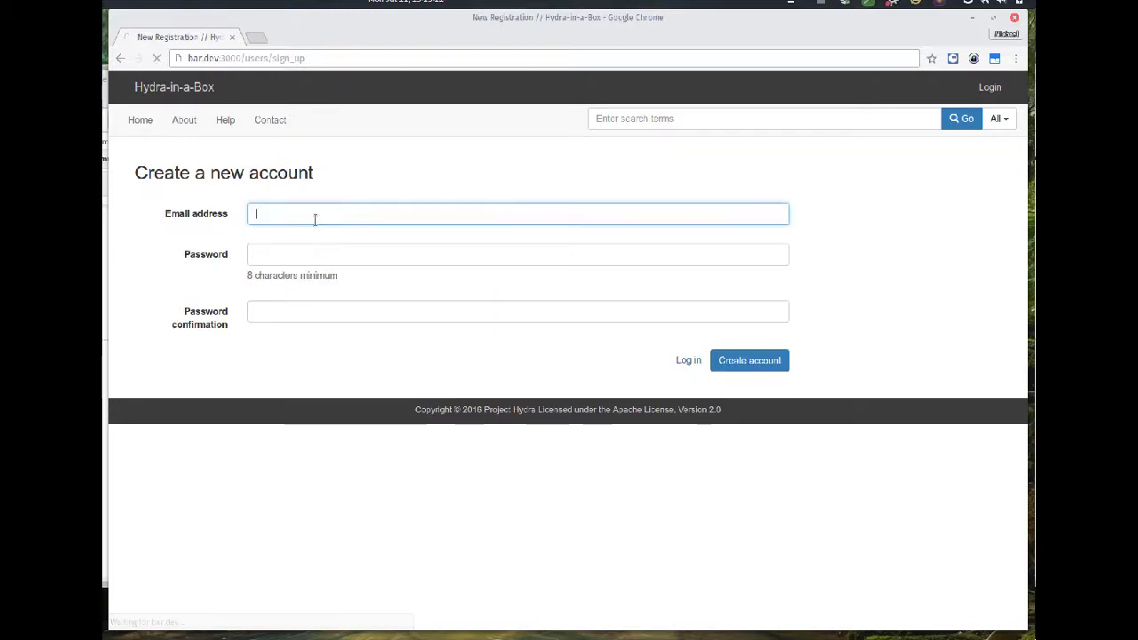
# - Sign up the repository's first account with an e-mail address and confirmed password
pyautogui.write('mj')
pyautogui.press('Down')
pyautogui.press('Tab')
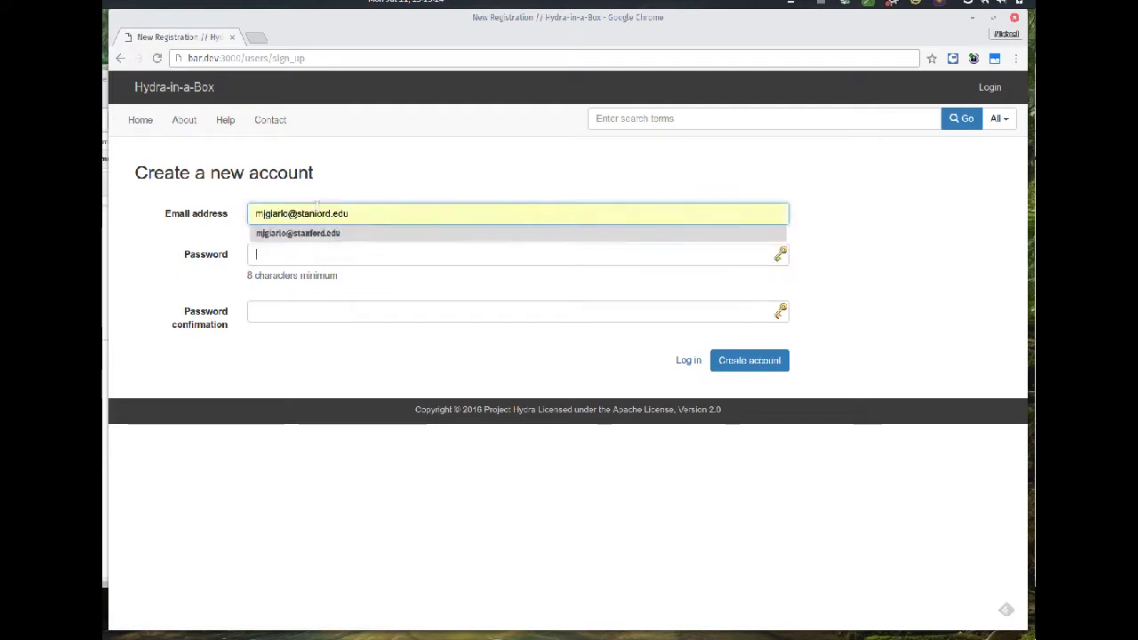
pyautogui.write('password')
pyautogui.press('Tab')
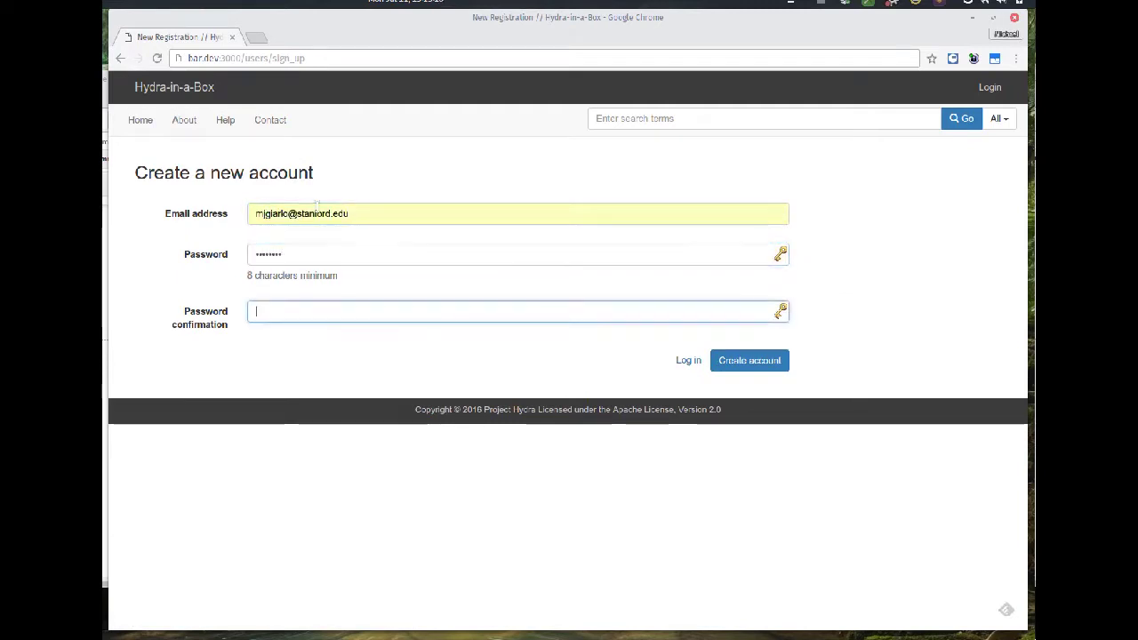
pyautogui.write('password')
pyautogui.click(734, 363)
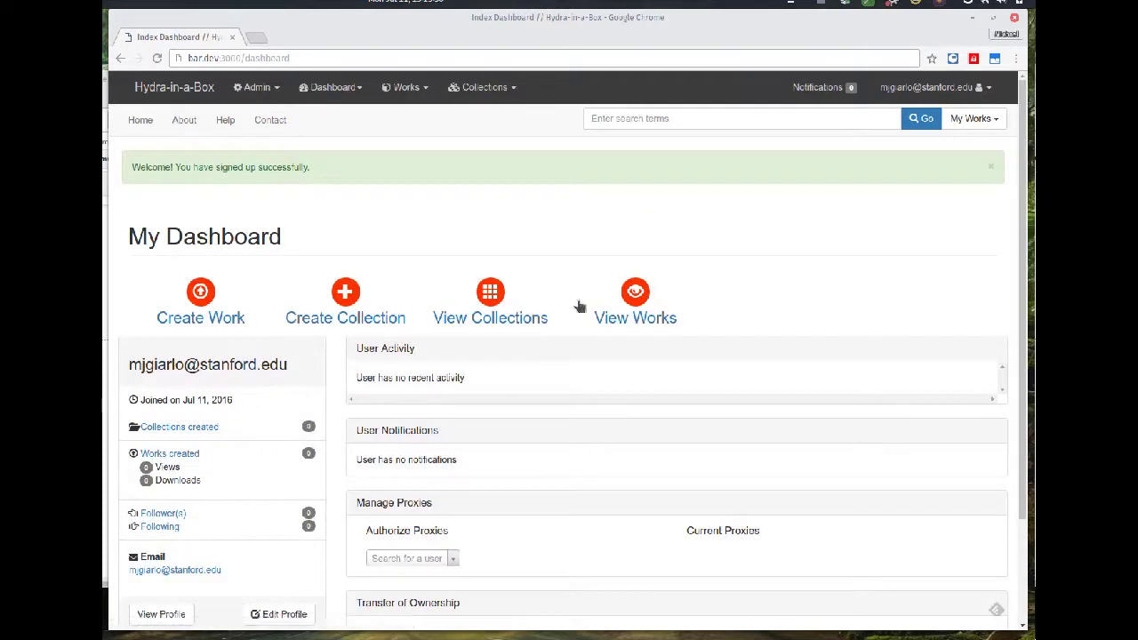
# - Dismiss the welcome message and reload the dashboard to refresh its counts
pyautogui.click(991, 169)
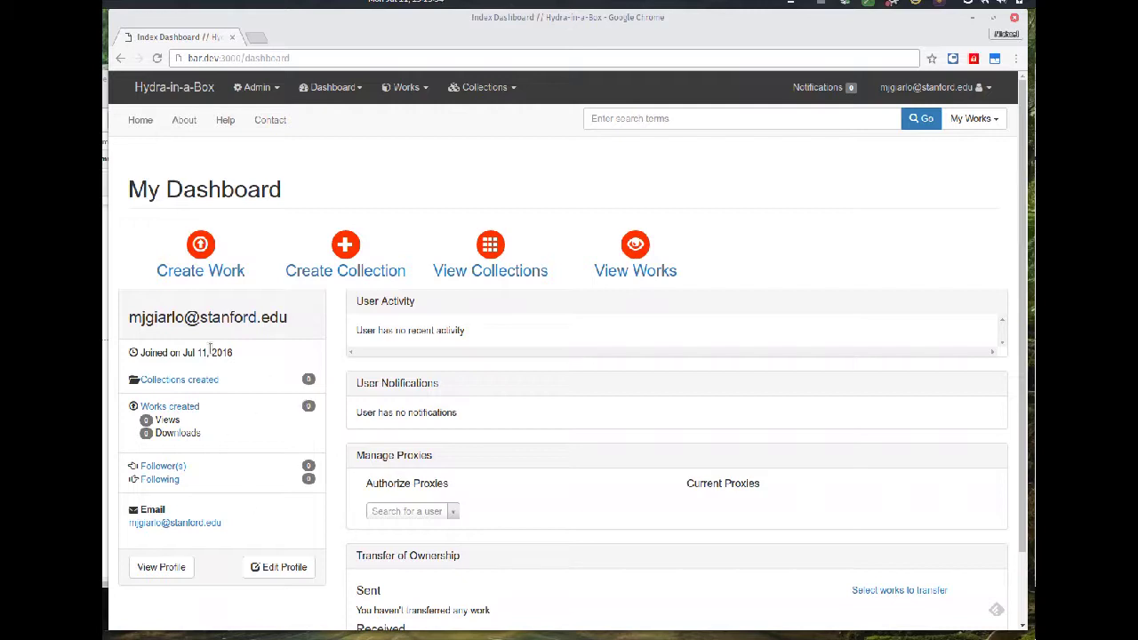
pyautogui.click(821, 4)
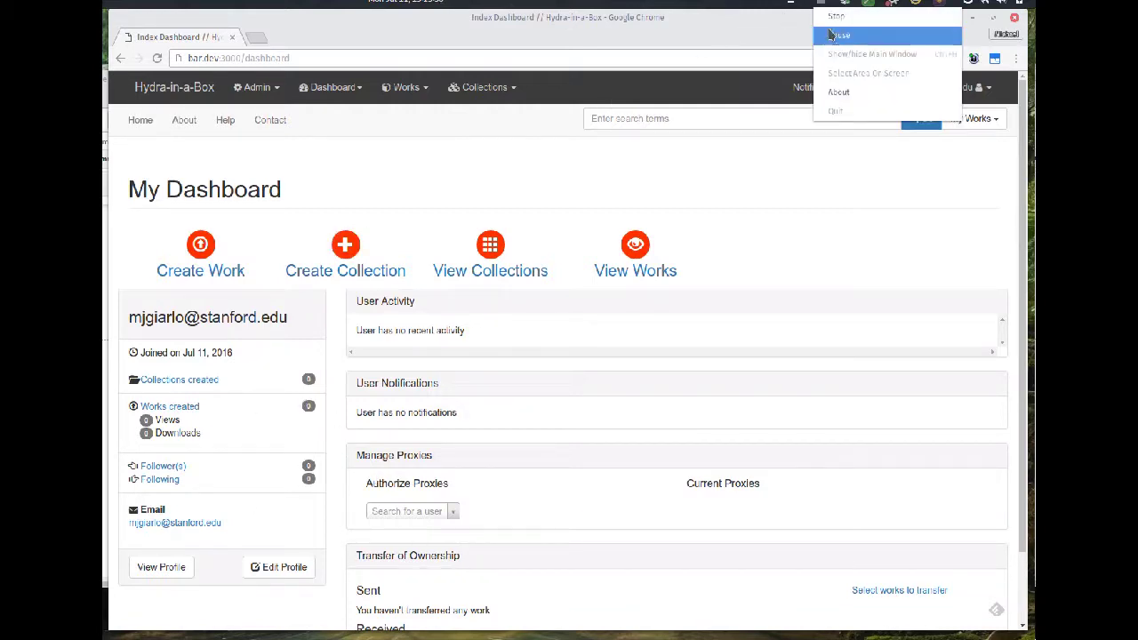
pyautogui.click(833, 23)
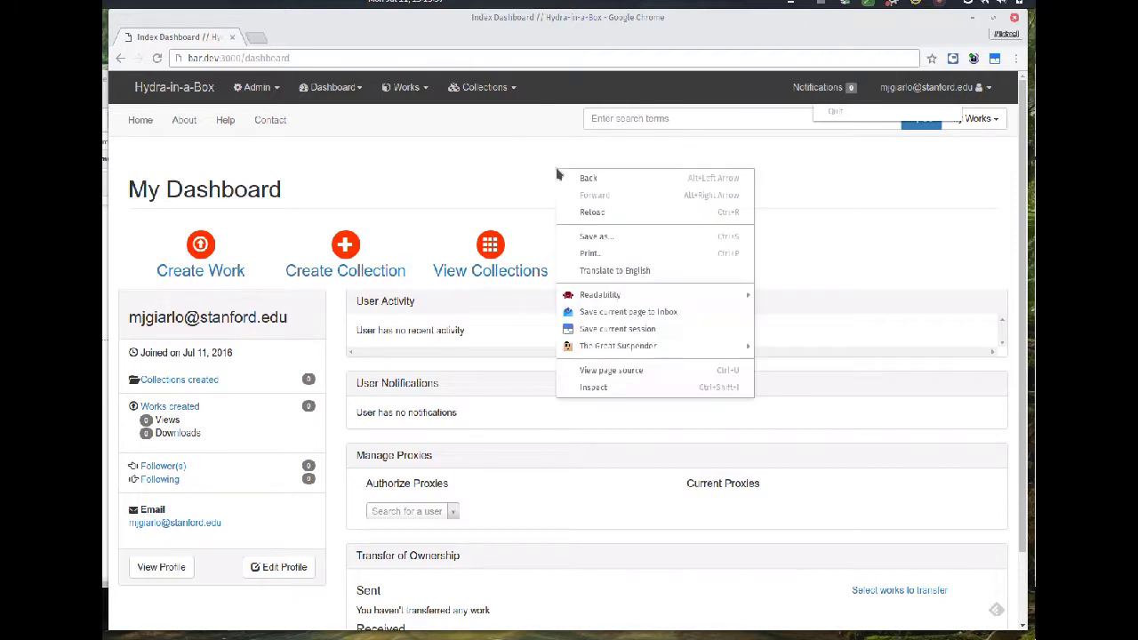
pyautogui.rightClick(557, 169)
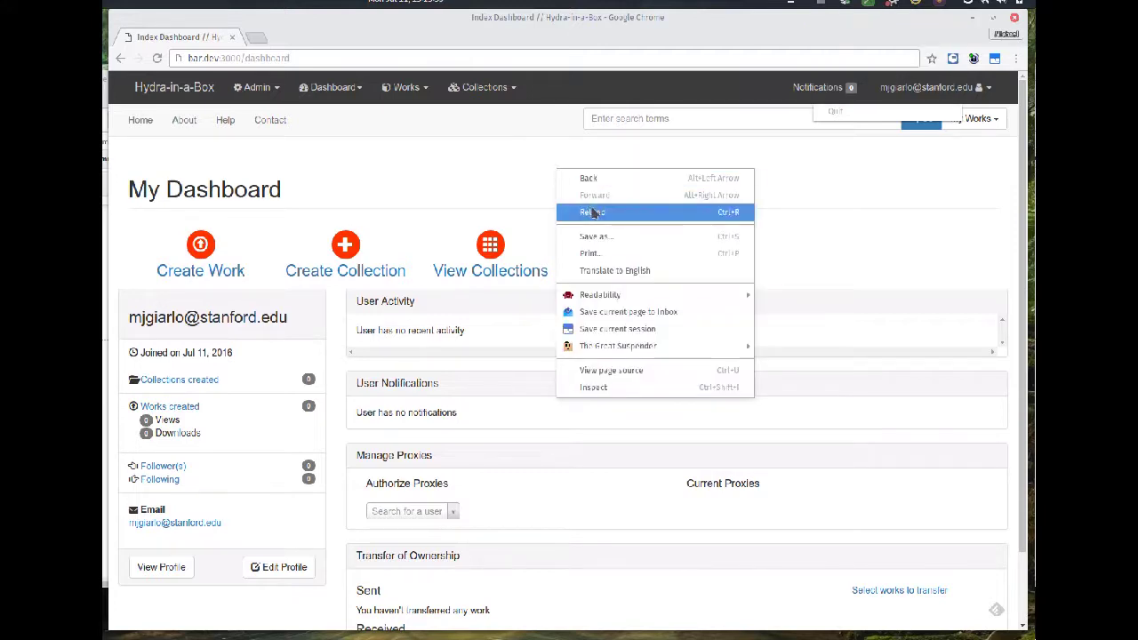
pyautogui.click(592, 214)
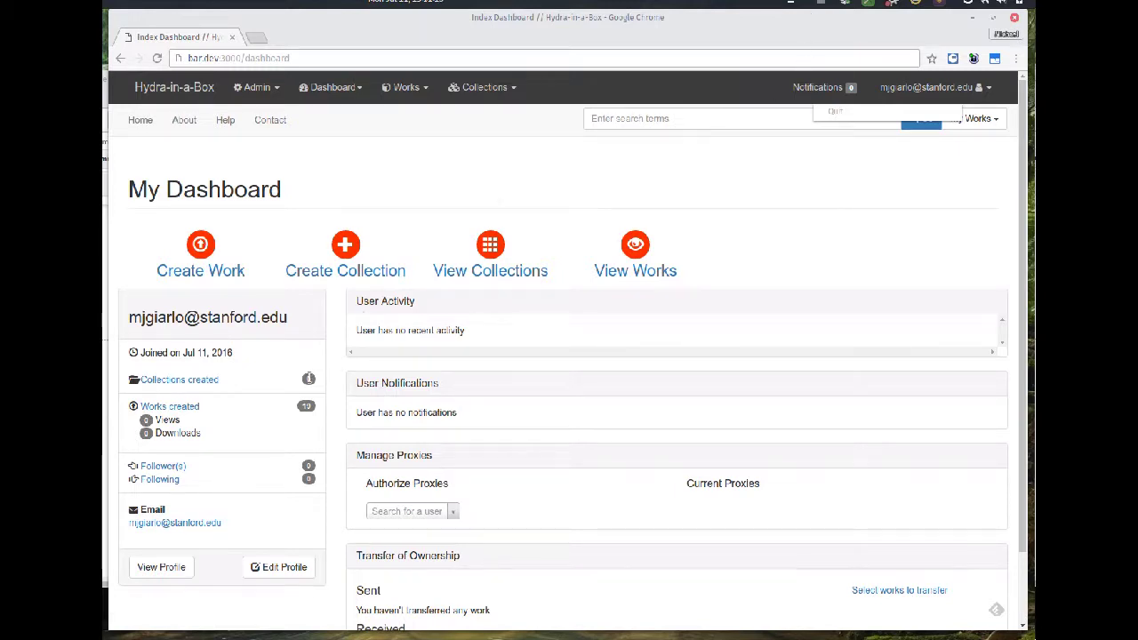
# - Open the 12 works created listing, then go back to the dashboard
pyautogui.click(180, 411)
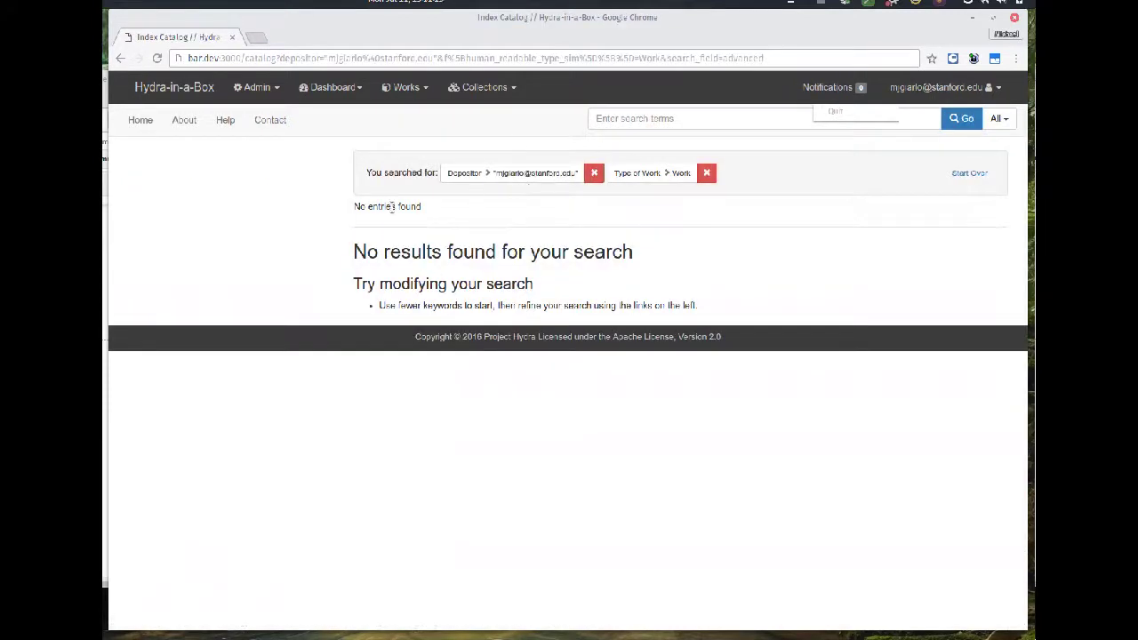
pyautogui.rightClick(197, 214)
pyautogui.click(233, 219)
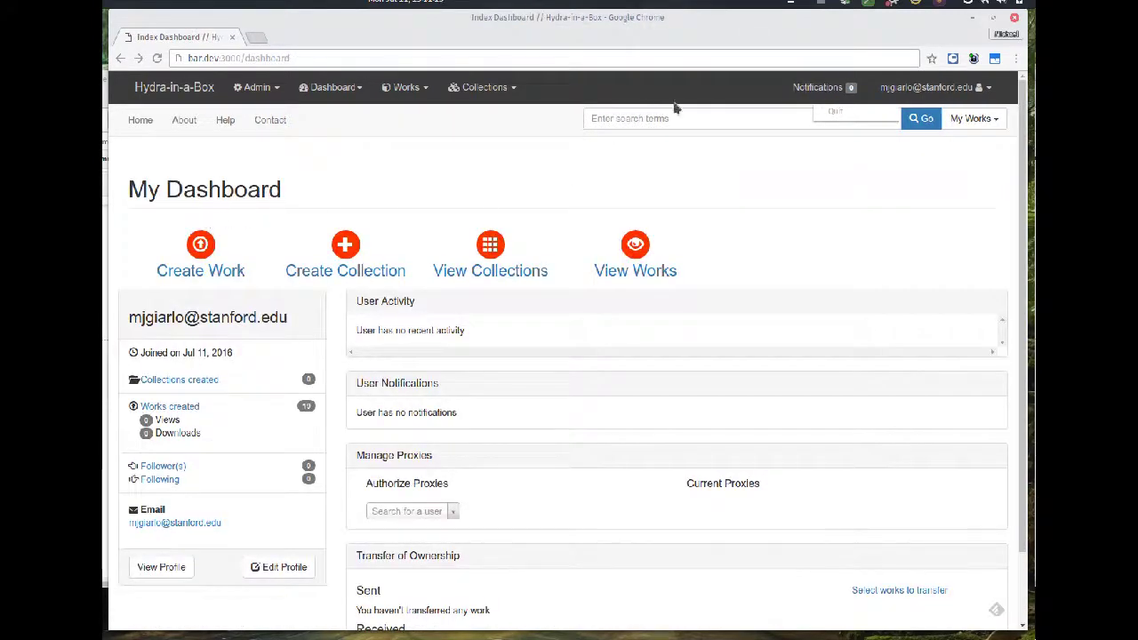